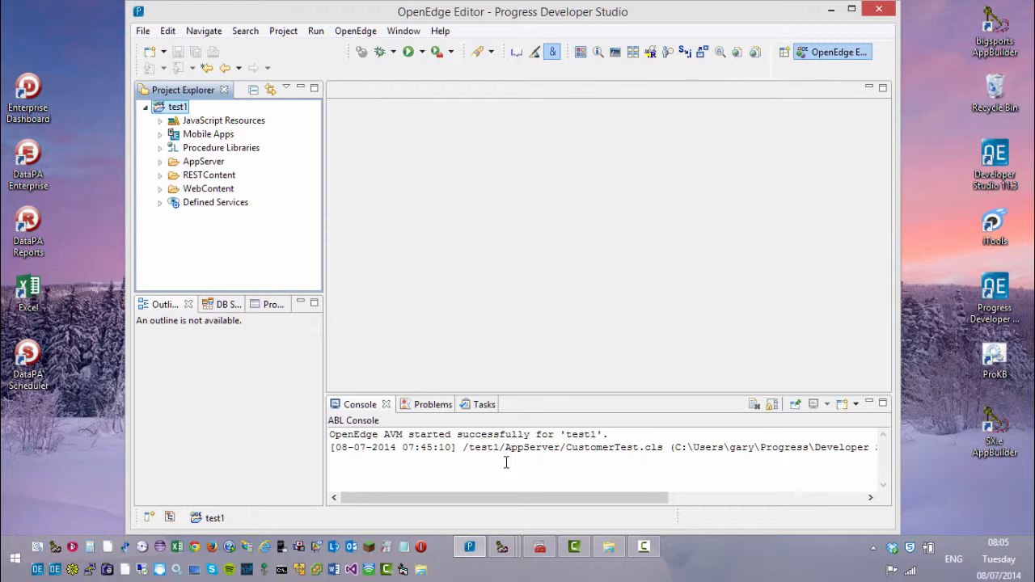
# Step: Open customers.i from the AppServer folder and highlight NO-UNDO in the ttcustomer temp-table definition
pyautogui.click(161, 161)
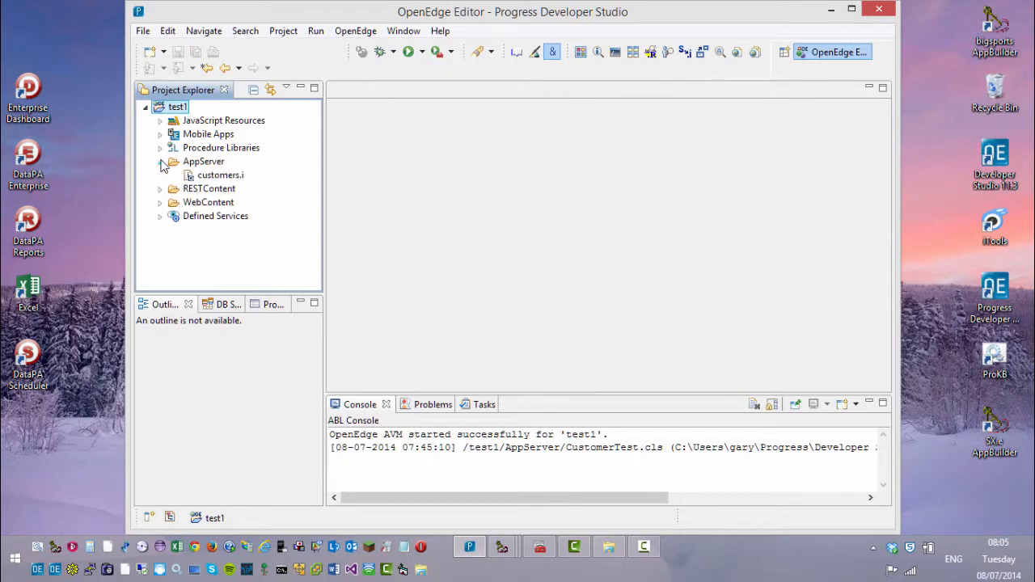
pyautogui.doubleClick(212, 174)
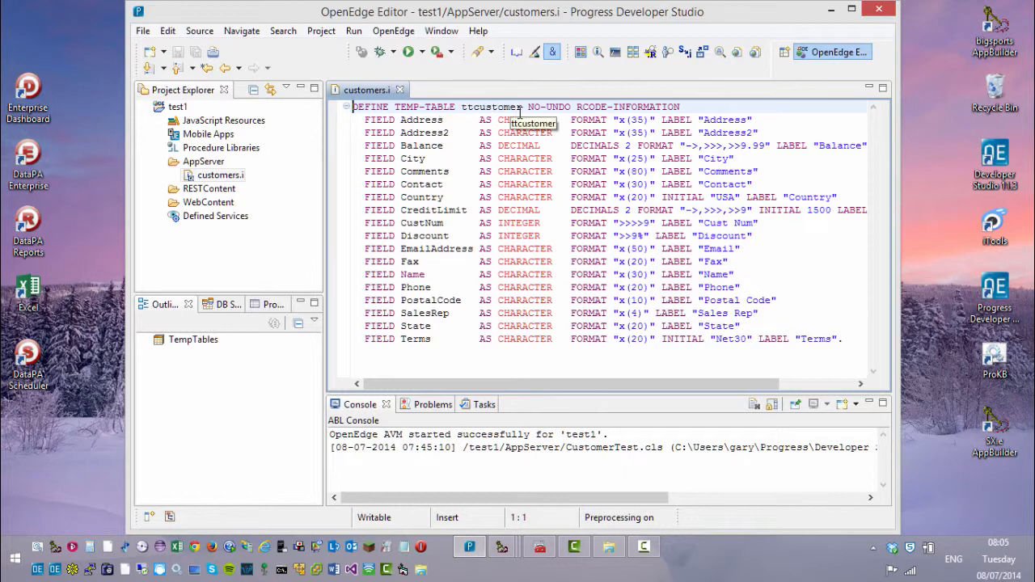
pyautogui.moveTo(528, 105); pyautogui.dragTo(680, 106)
pyautogui.click(644, 184)
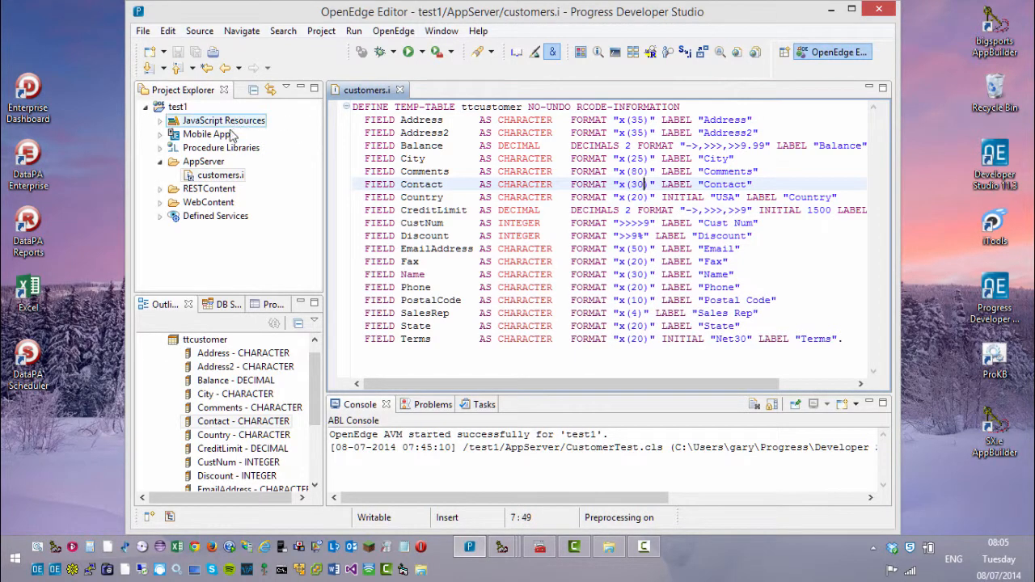
# Step: Create a Business Entity named Customers in test1 using customers.i as its schema file
pyautogui.rightClick(173, 107)
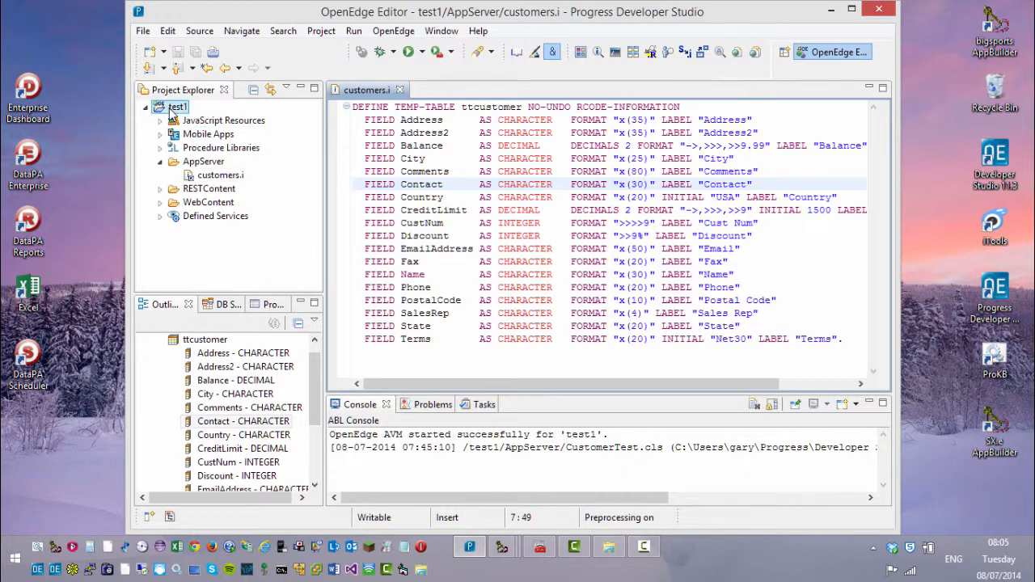
pyautogui.moveTo(310, 119)
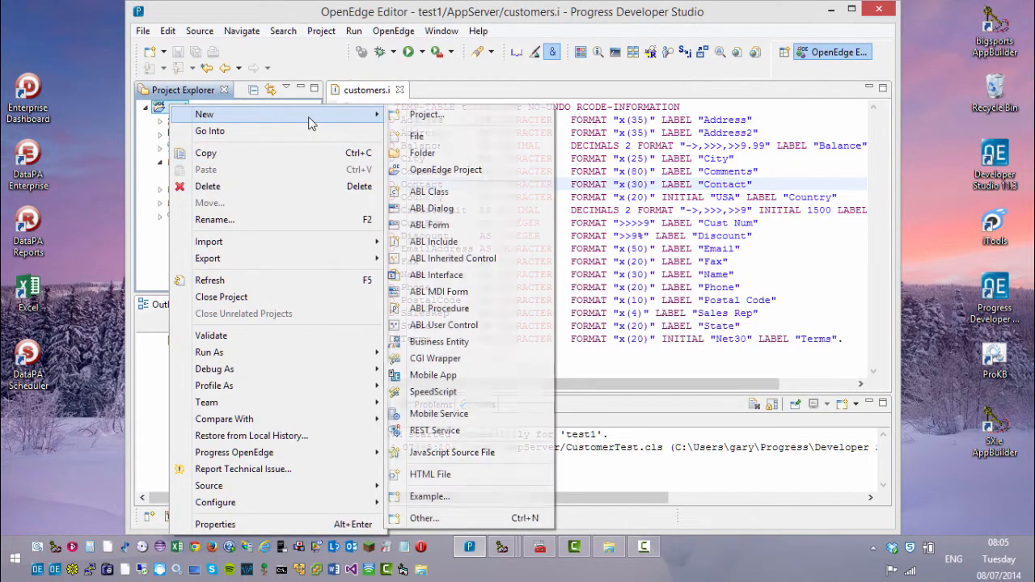
pyautogui.click(431, 342)
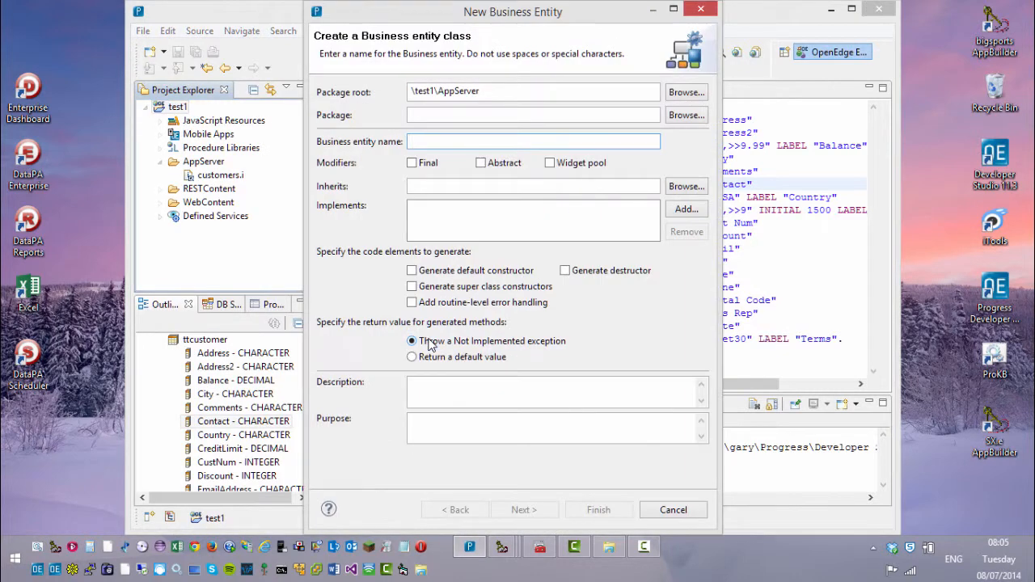
pyautogui.write('Cust')
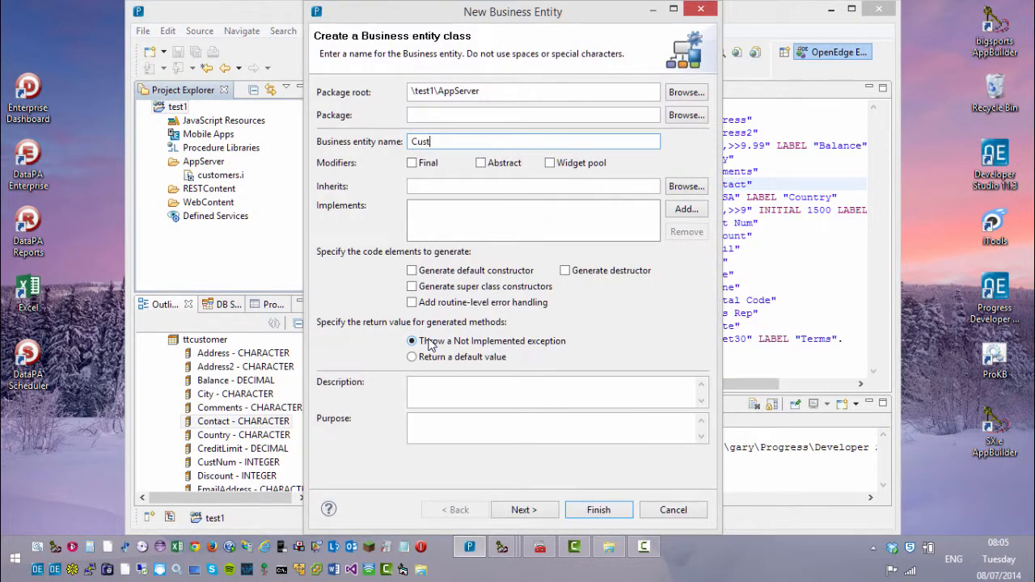
pyautogui.write('omers')
pyautogui.click(547, 517)
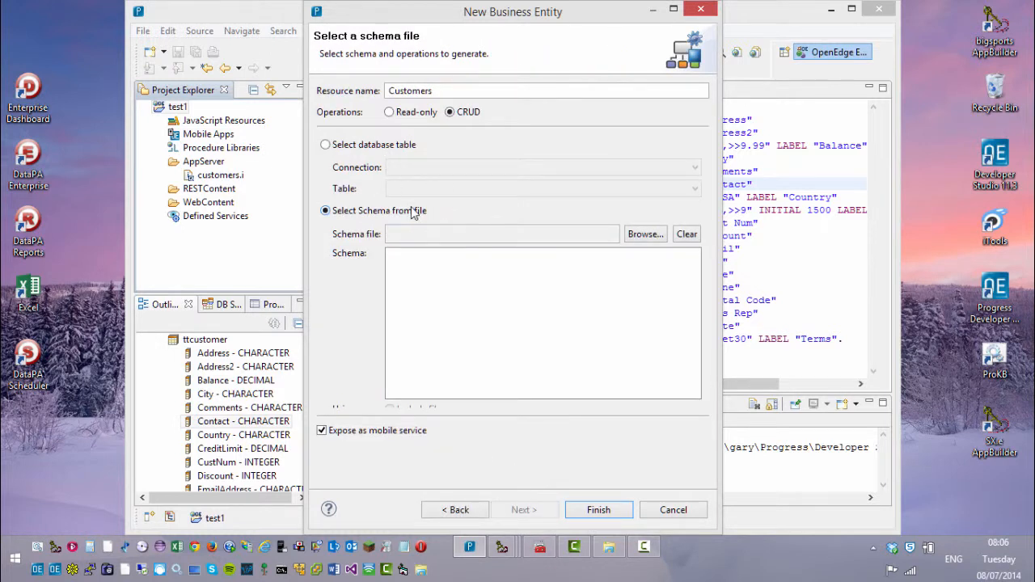
pyautogui.click(651, 234)
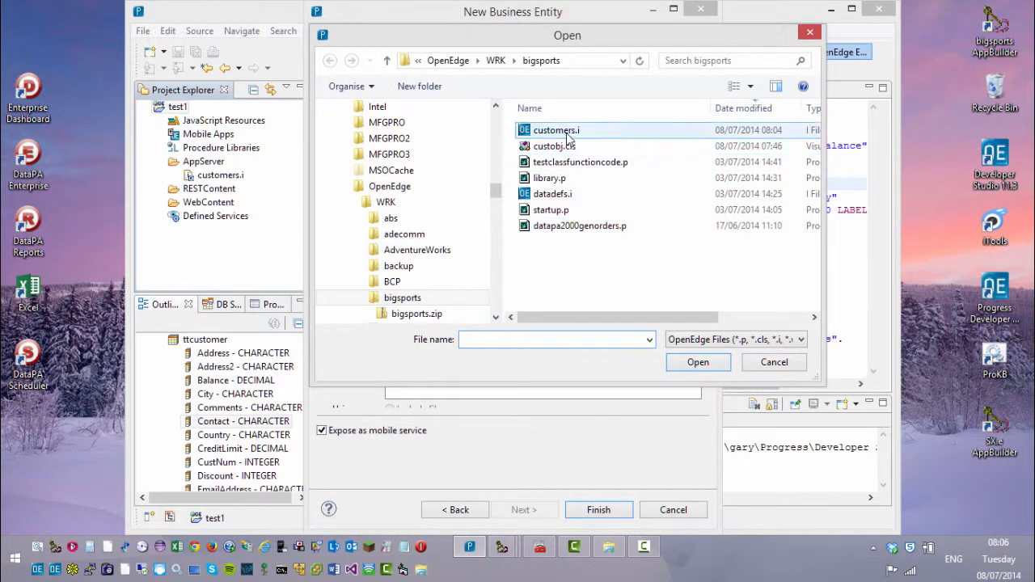
pyautogui.doubleClick(564, 131)
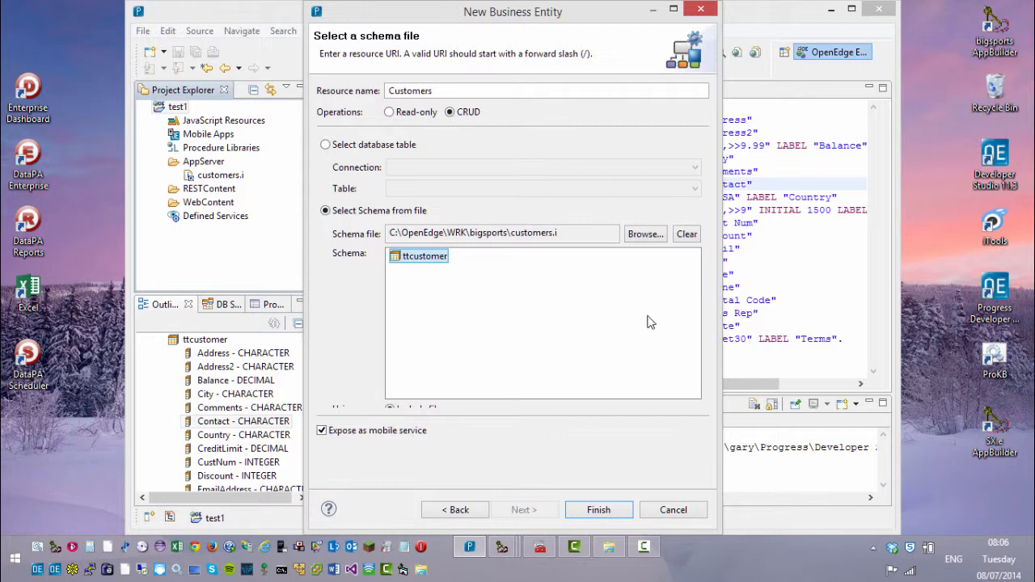
pyautogui.click(611, 511)
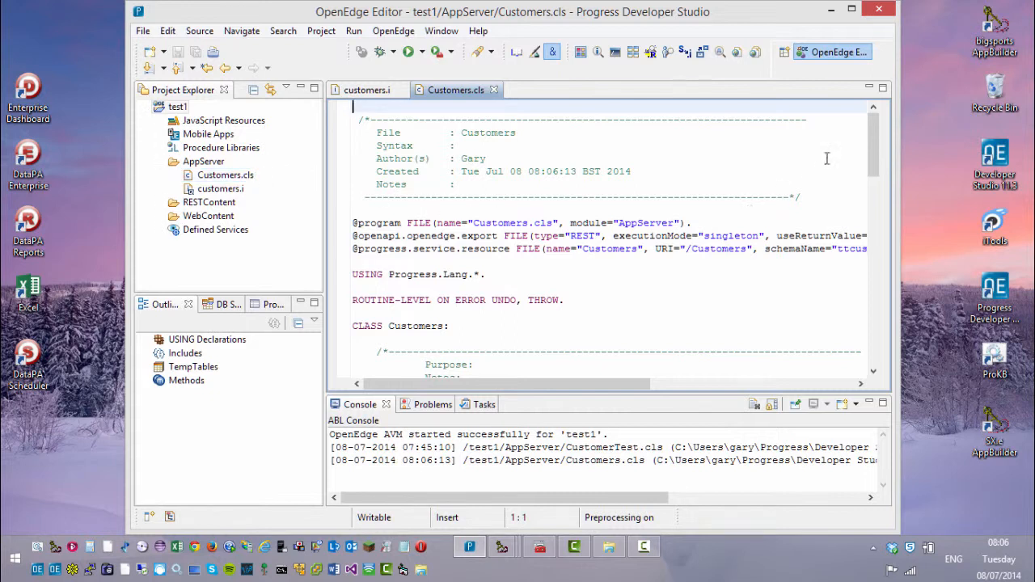
# Step: Step through the Create, Delete, Update and Read Customers methods in the Outline view
pyautogui.click(146, 379)
pyautogui.click(225, 395)
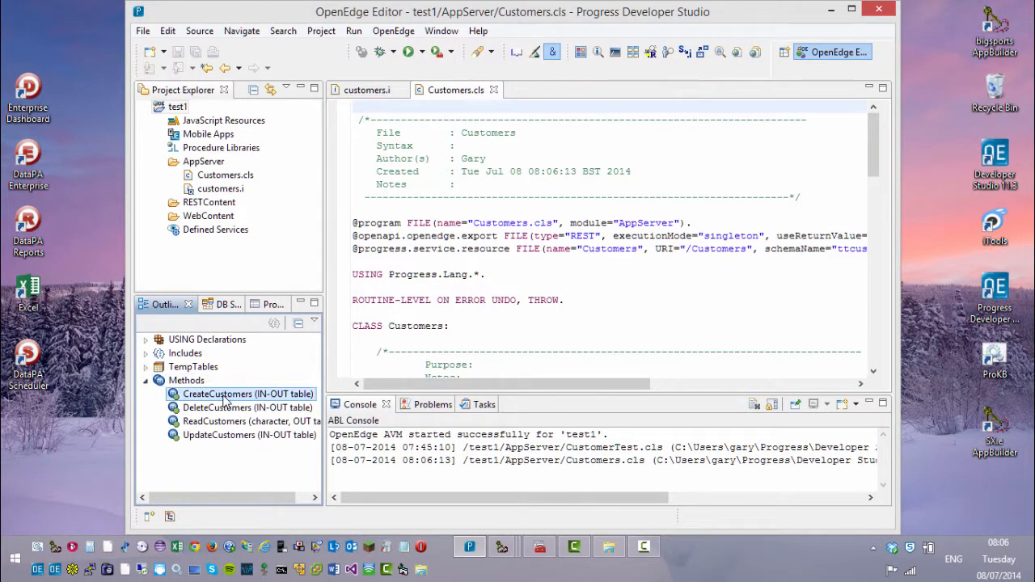
pyautogui.click(226, 409)
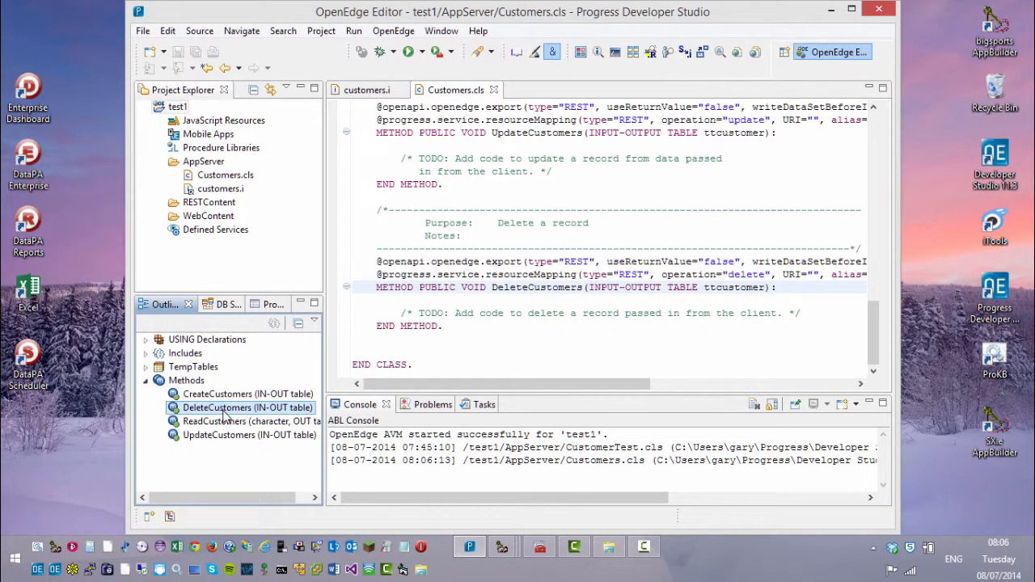
pyautogui.click(226, 435)
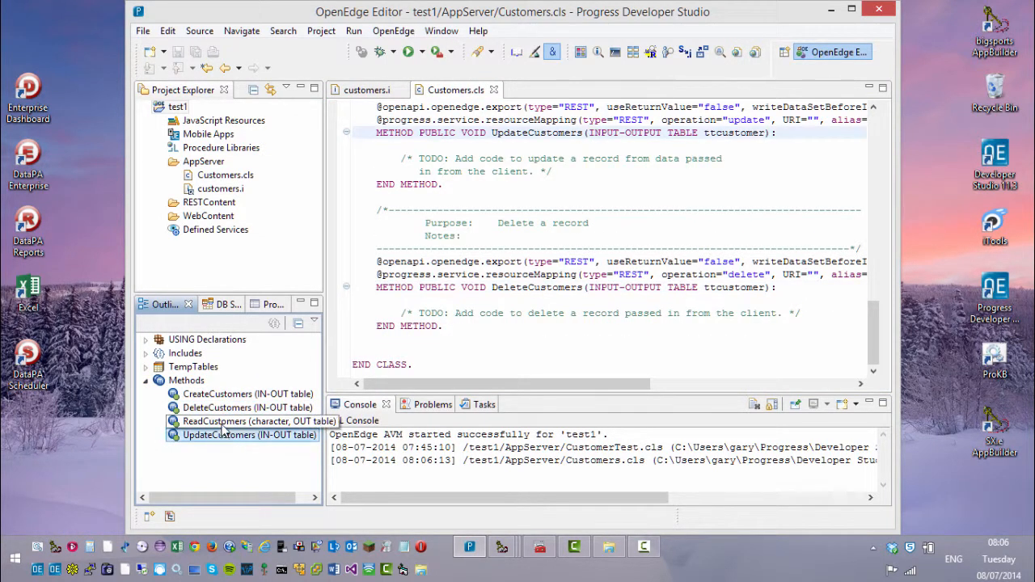
pyautogui.click(224, 422)
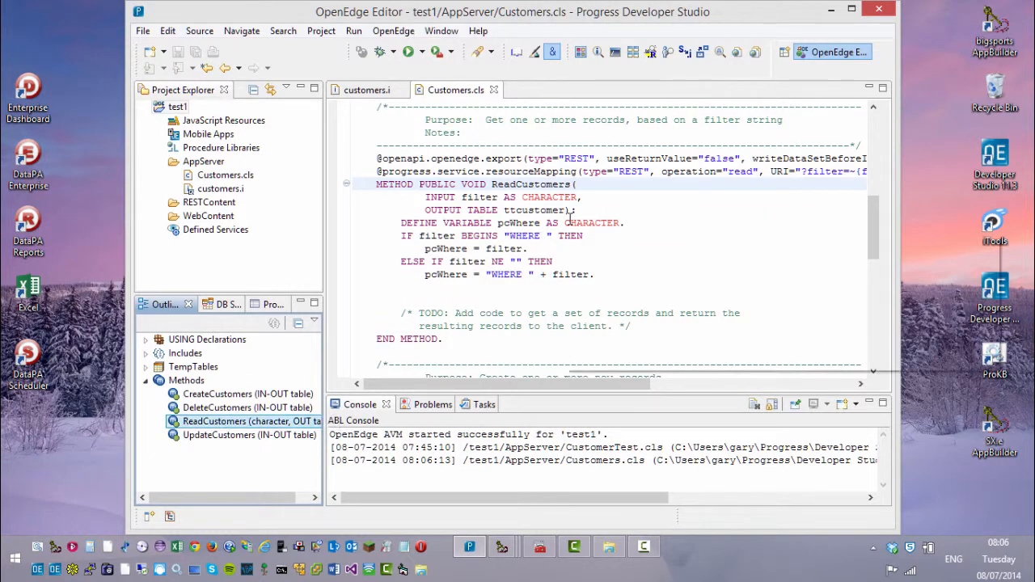
# Step: Highlight the ReadCustomers header, its ttcustomer output table and its REST annotation lines
pyautogui.click(377, 186)
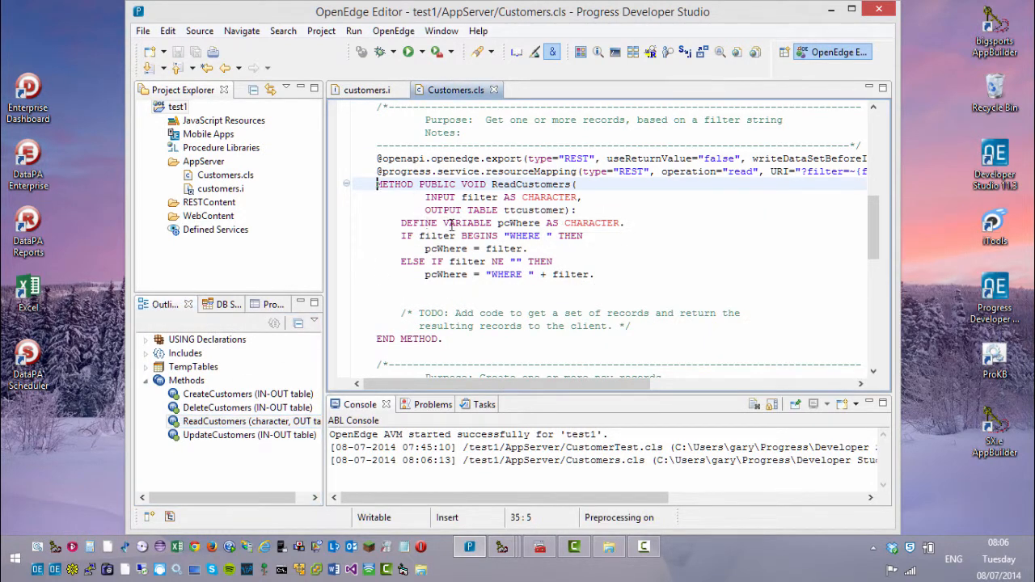
pyautogui.moveTo(377, 185); pyautogui.dragTo(578, 208)
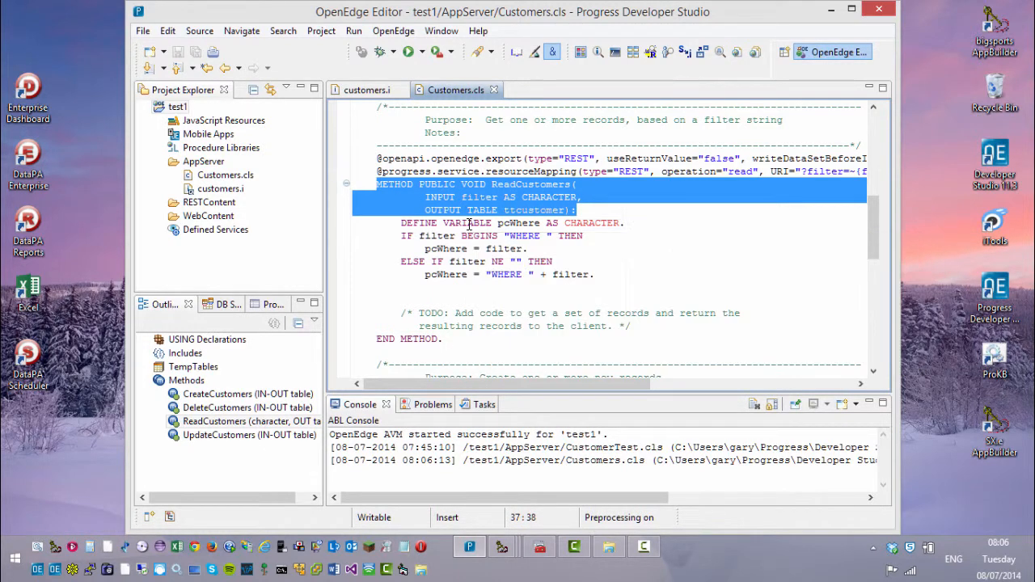
pyautogui.click(468, 223)
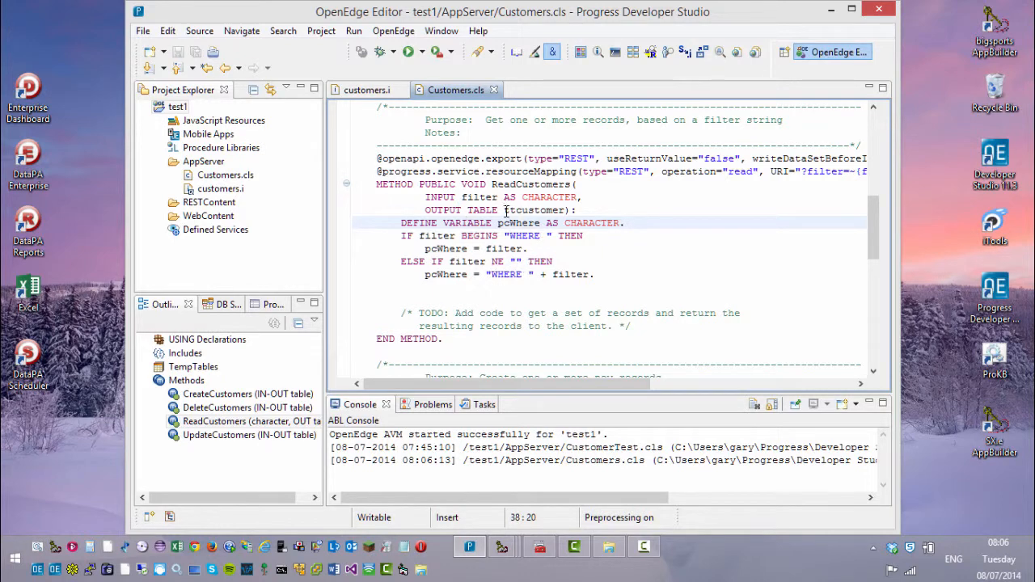
pyautogui.moveTo(505, 211); pyautogui.dragTo(558, 213)
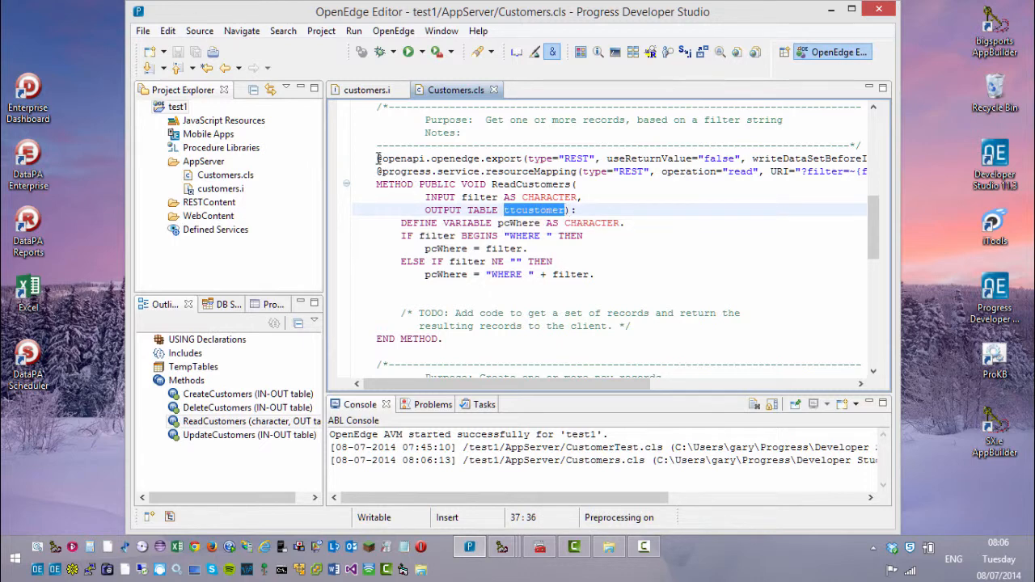
pyautogui.moveTo(378, 159); pyautogui.dragTo(857, 172)
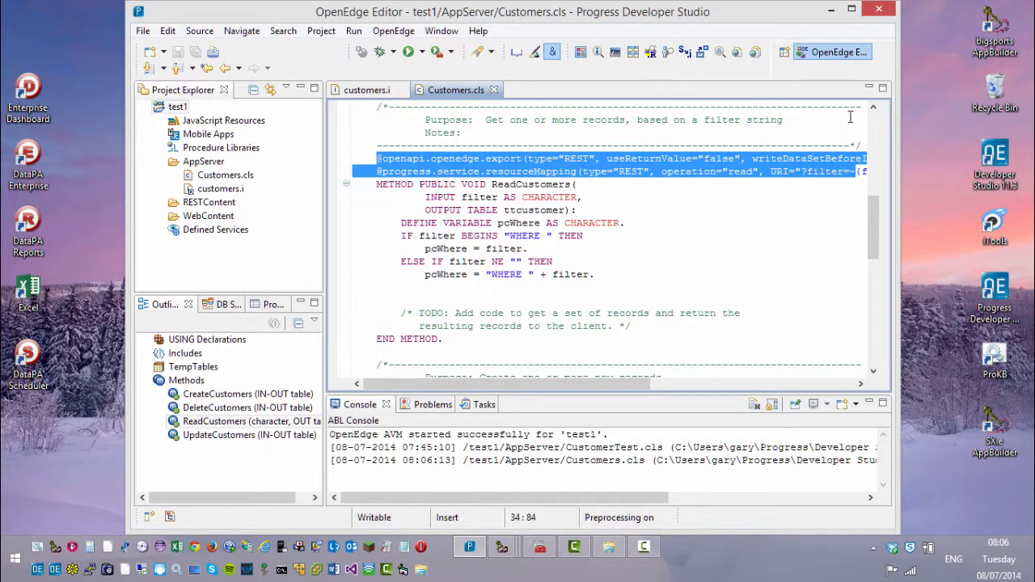
# Step: Bring up custobj.cls in AppBuilder and highlight the CLASS CustObj line and MinCustBalance property
pyautogui.click(831, 10)
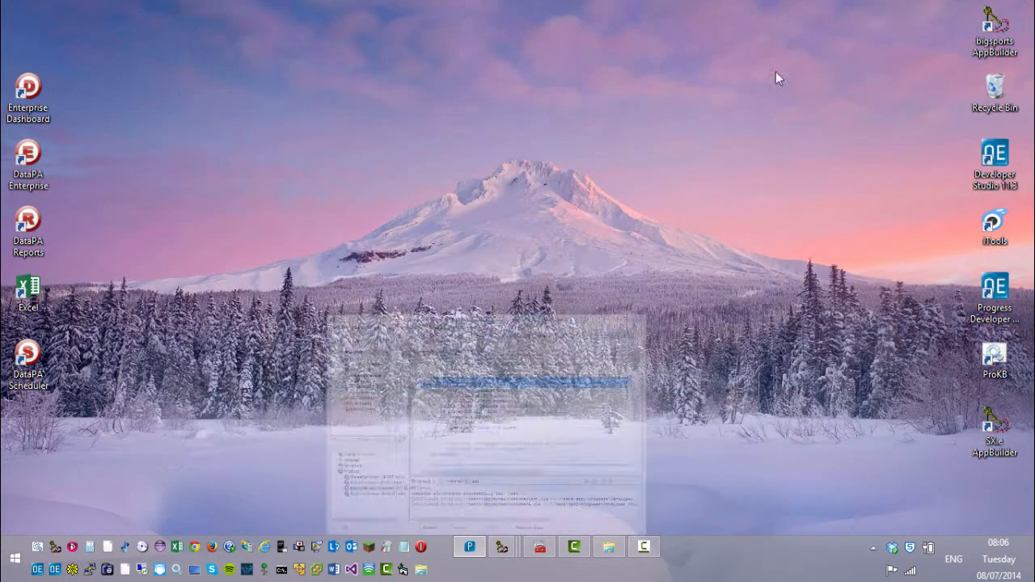
pyautogui.moveTo(502, 546)
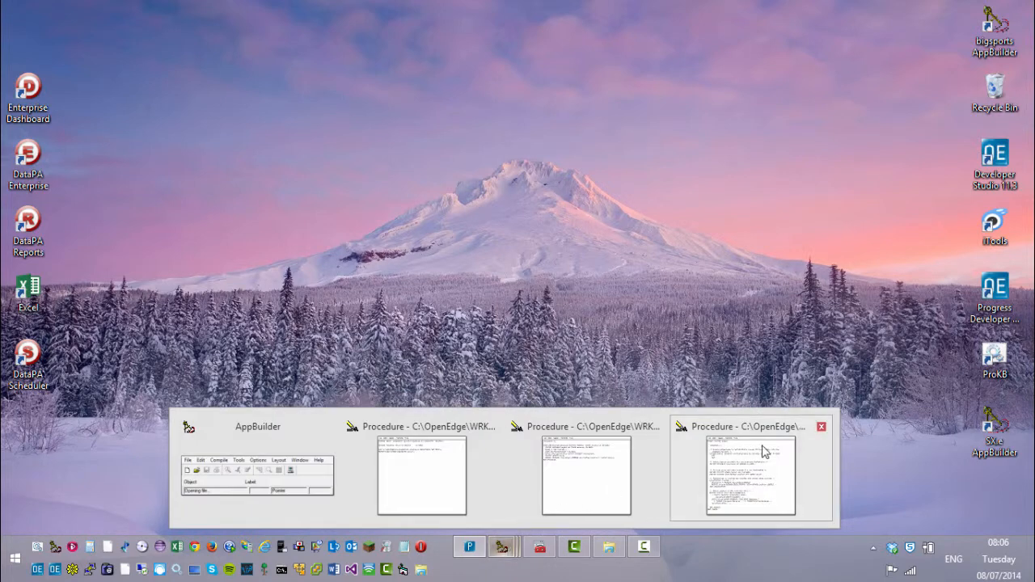
pyautogui.click(762, 449)
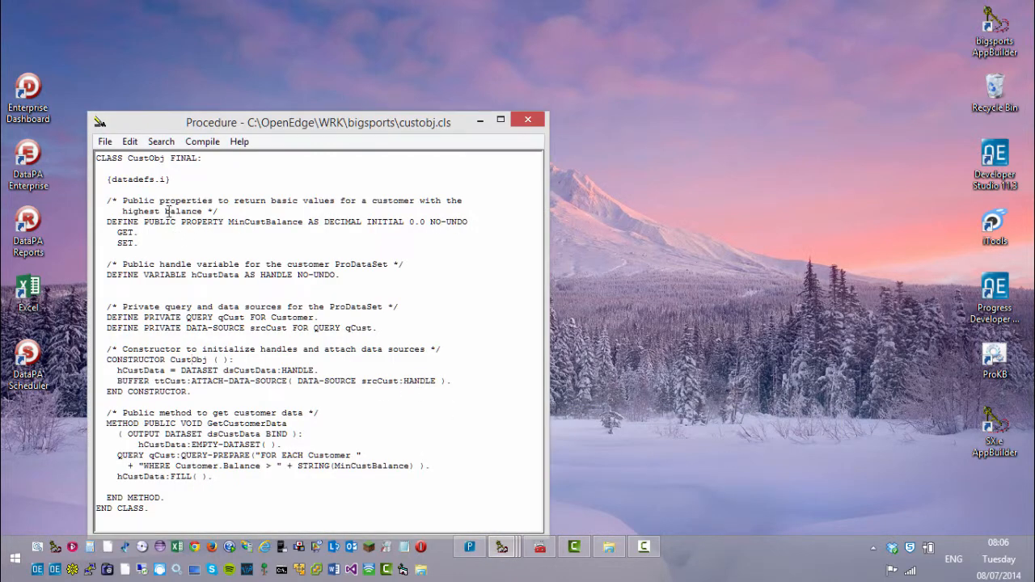
pyautogui.moveTo(96, 159); pyautogui.dragTo(205, 163)
pyautogui.click(201, 236)
pyautogui.moveTo(106, 220); pyautogui.dragTo(141, 241)
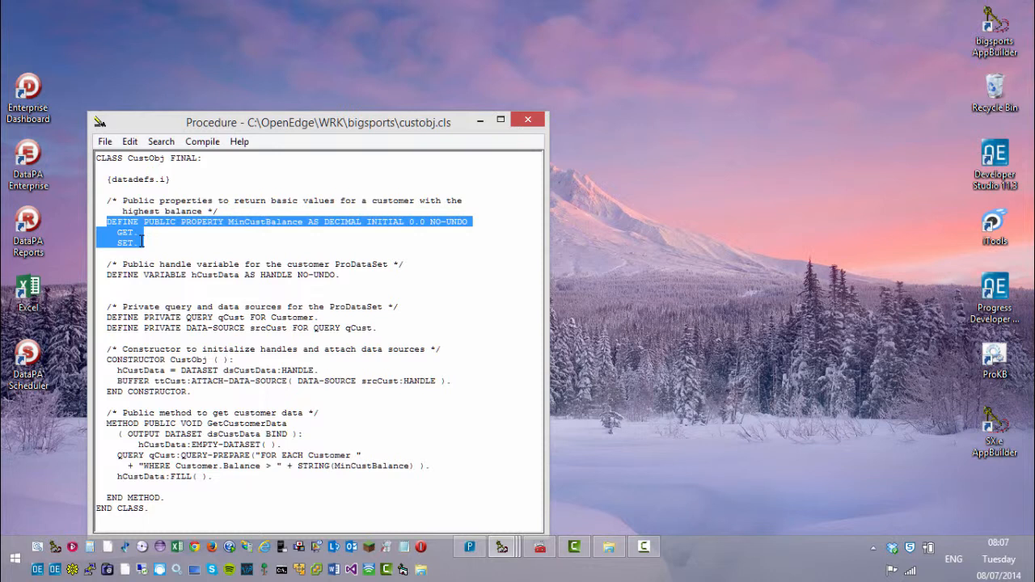
pyautogui.click(139, 275)
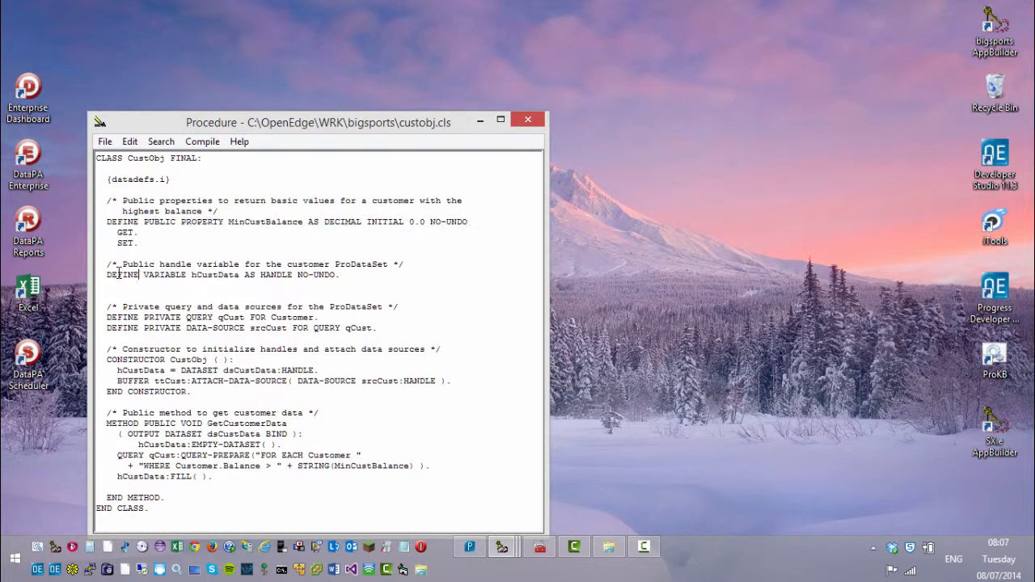
# Step: Highlight the hCustData handle and query definitions, then the constructor's dataset and data-source lines
pyautogui.moveTo(107, 275); pyautogui.dragTo(379, 327)
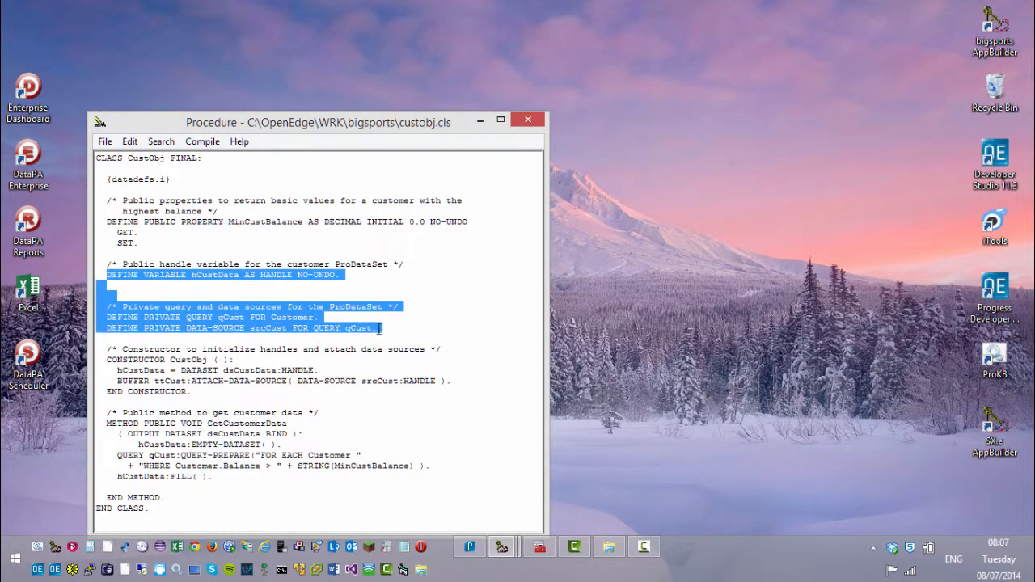
pyautogui.click(168, 404)
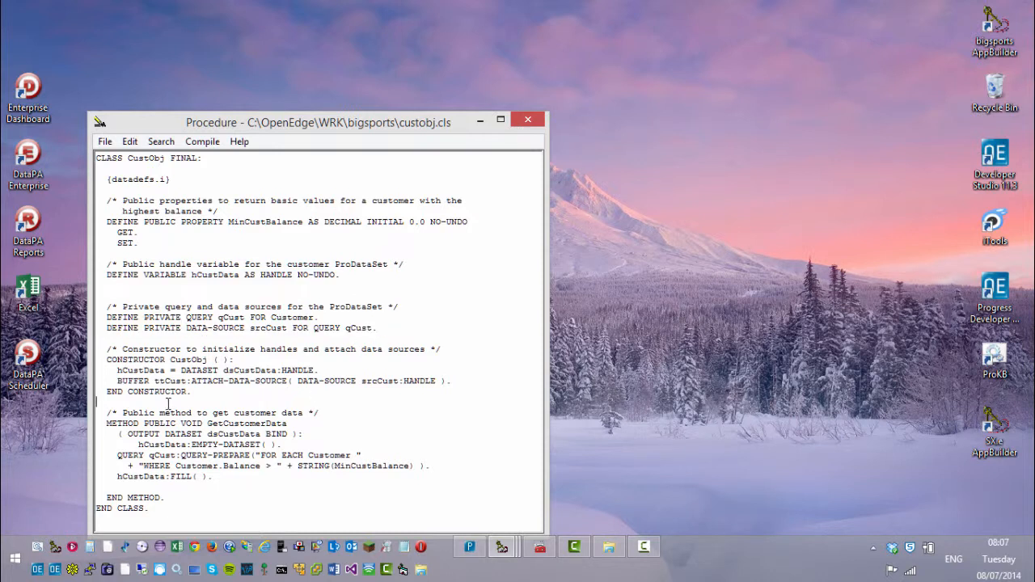
pyautogui.moveTo(117, 370); pyautogui.dragTo(466, 385)
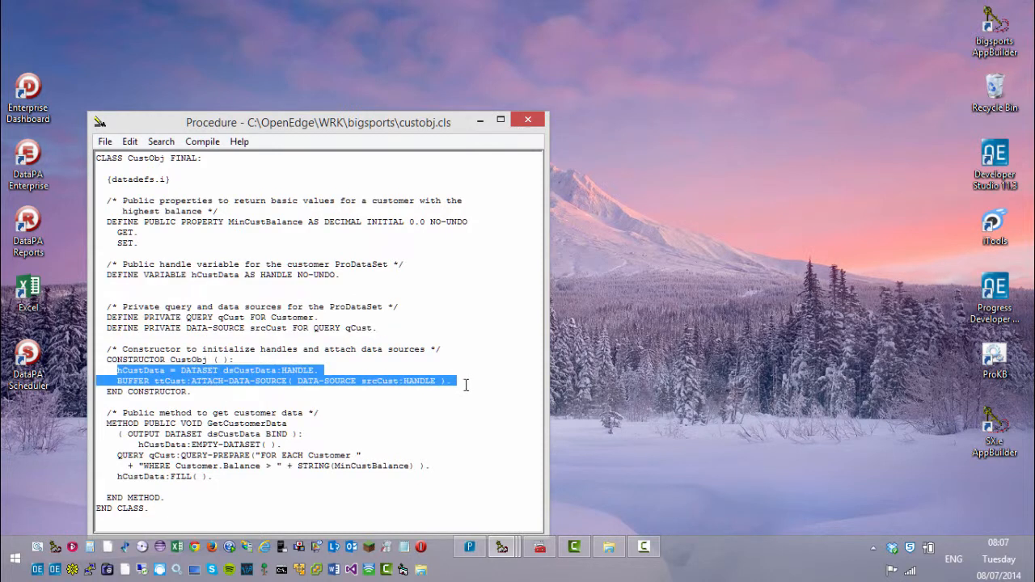
pyautogui.click(268, 401)
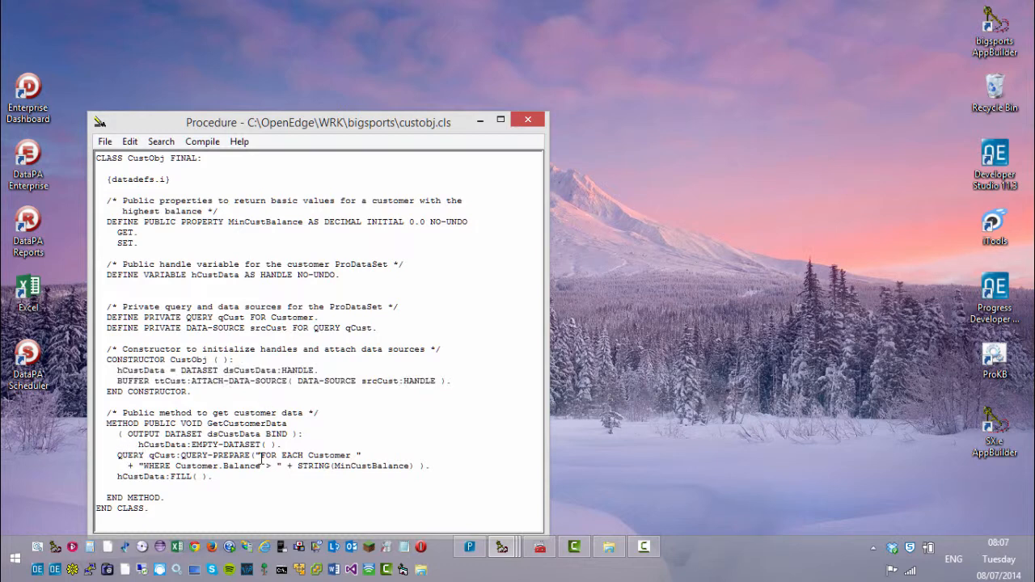
# Step: Highlight the FOR EACH Customer condition, FILL call and BIND parameter, then minimize the window
pyautogui.moveTo(257, 458); pyautogui.dragTo(415, 469)
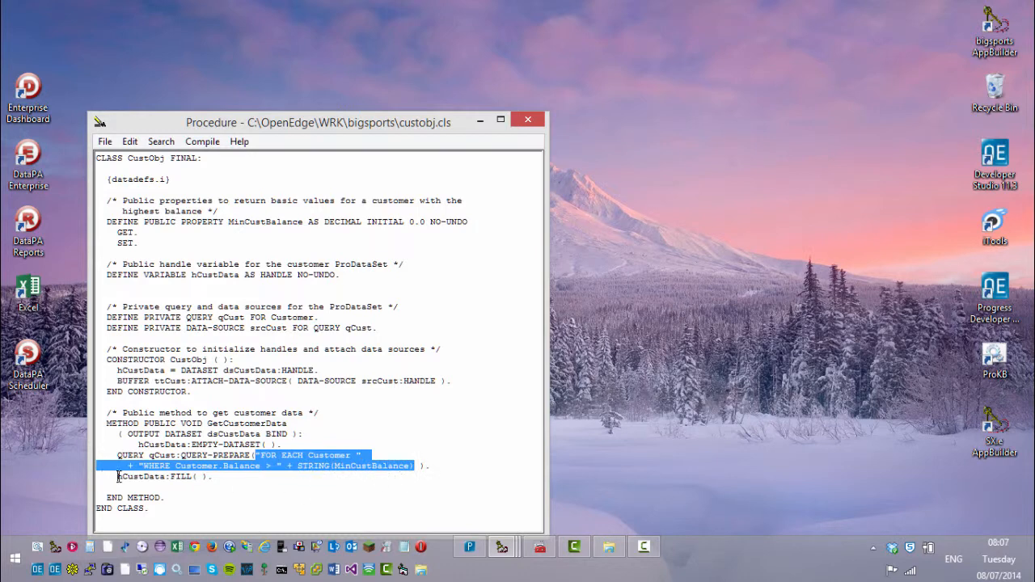
pyautogui.moveTo(118, 476); pyautogui.dragTo(202, 476)
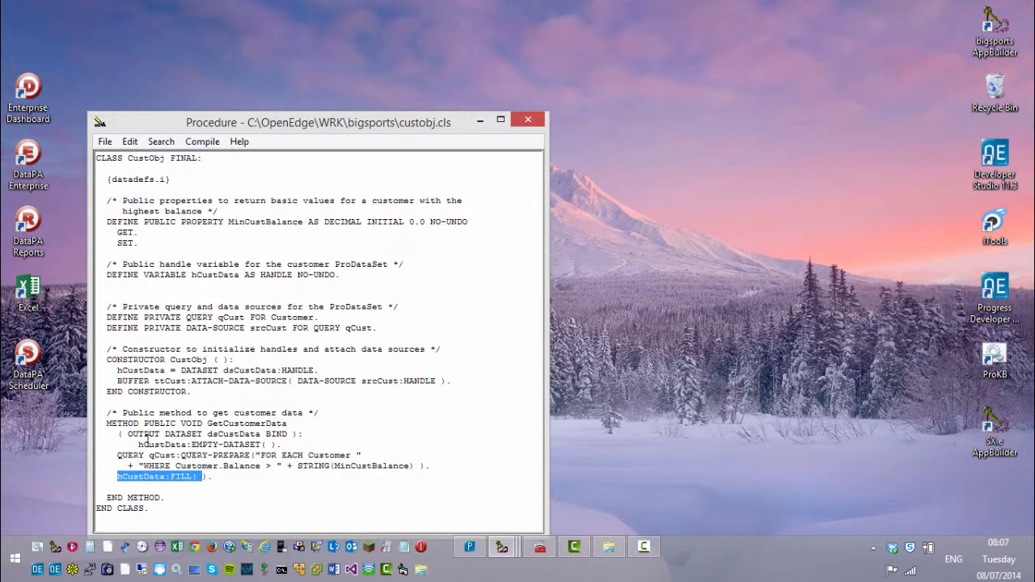
pyautogui.moveTo(128, 434); pyautogui.dragTo(293, 435)
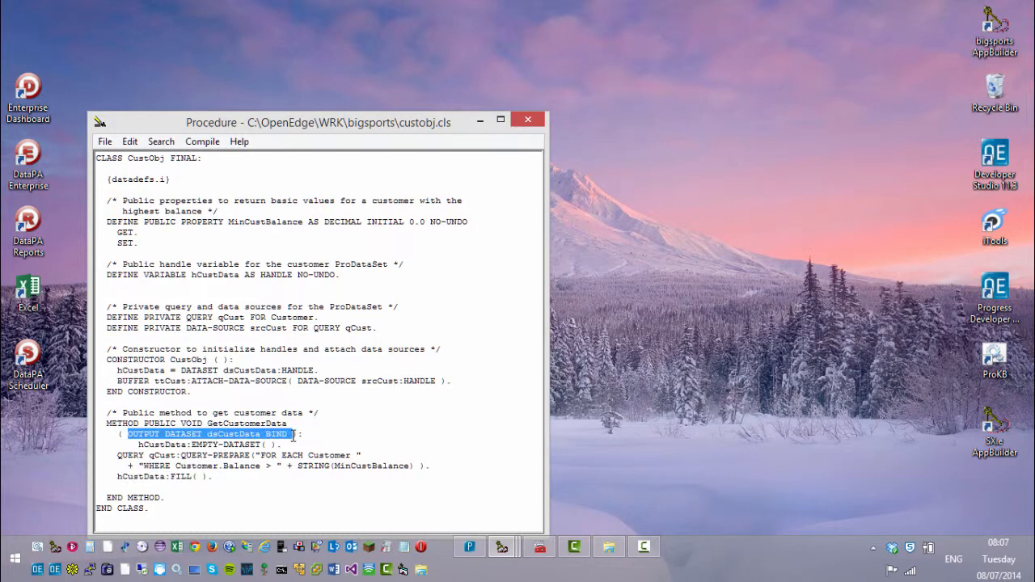
pyautogui.click(359, 293)
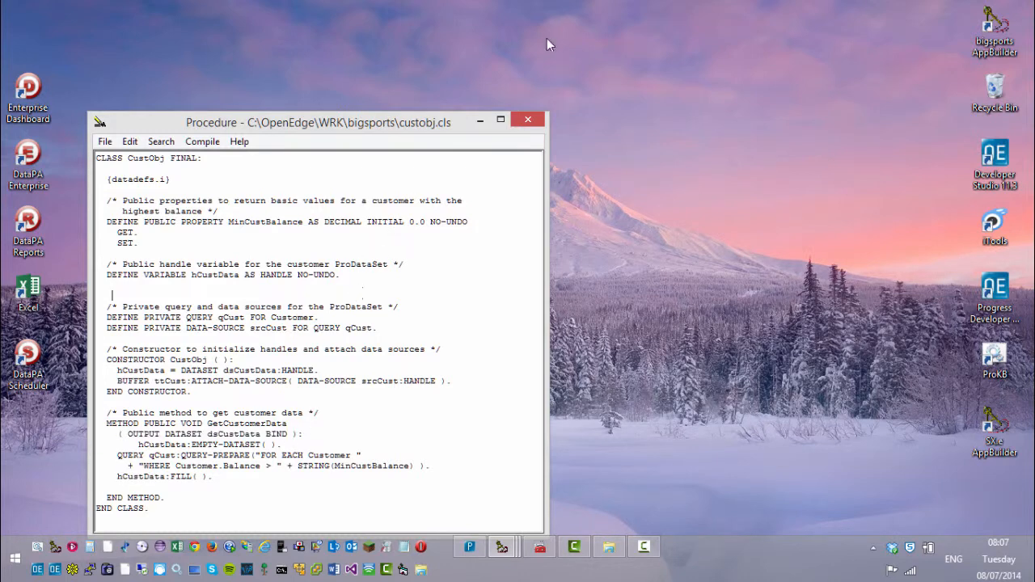
pyautogui.click(480, 120)
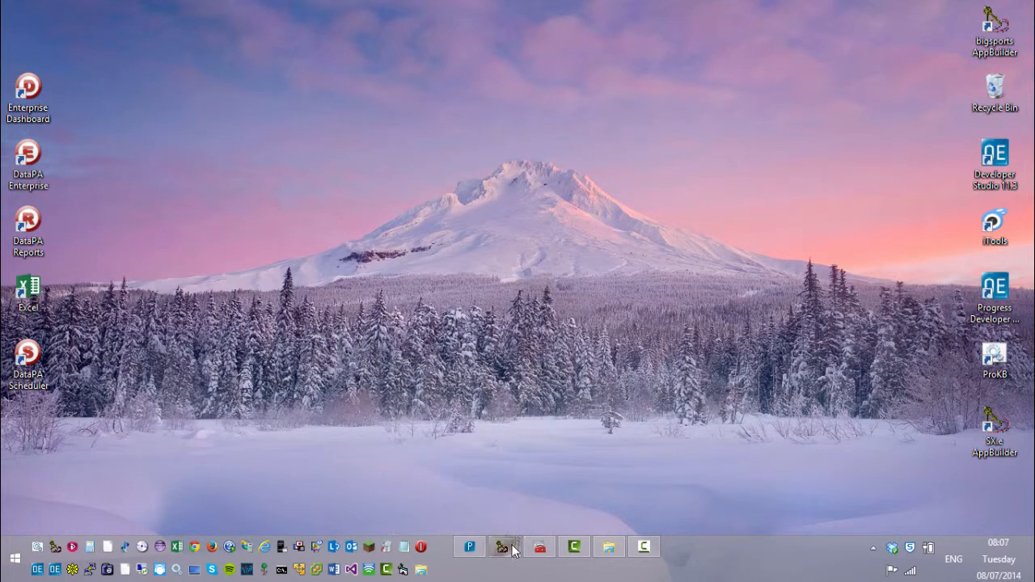
pyautogui.moveTo(515, 548)
pyautogui.click(595, 465)
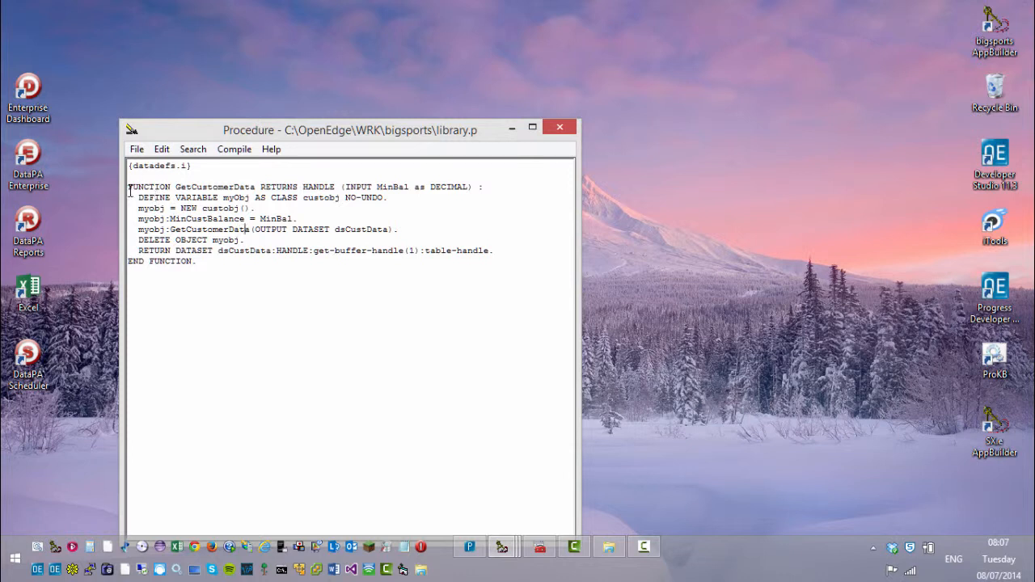
pyautogui.moveTo(129, 188); pyautogui.dragTo(480, 186)
pyautogui.click(379, 187)
pyautogui.moveTo(303, 187); pyautogui.dragTo(470, 187)
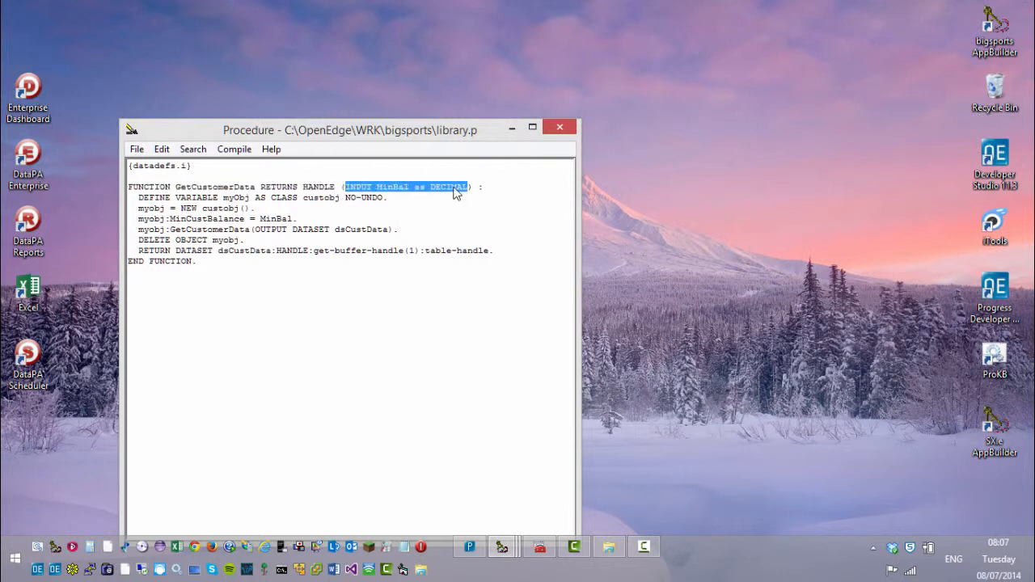
pyautogui.click(281, 187)
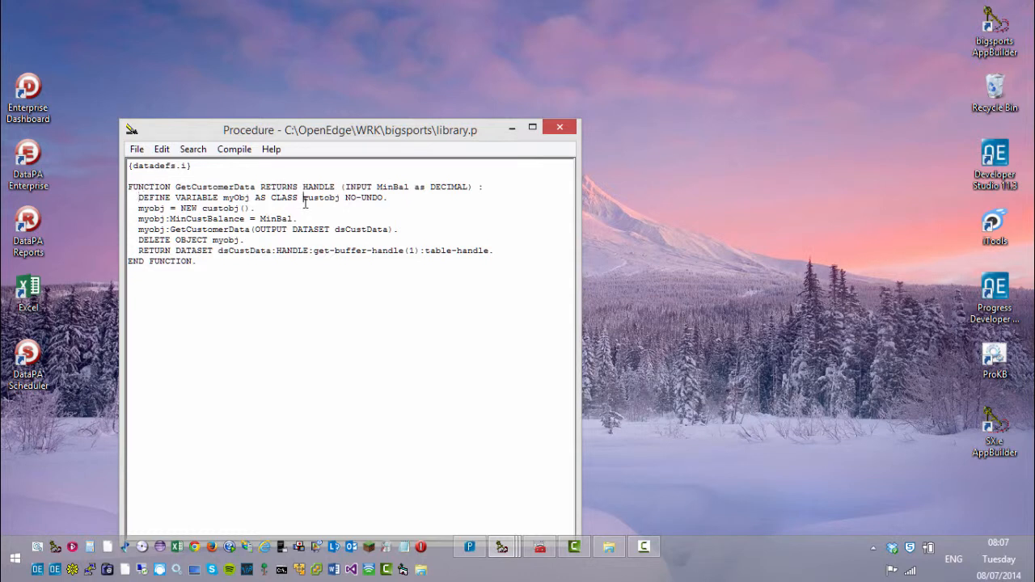
pyautogui.moveTo(302, 197); pyautogui.dragTo(341, 197)
pyautogui.moveTo(138, 208); pyautogui.dragTo(260, 209)
pyautogui.moveTo(138, 218); pyautogui.dragTo(299, 219)
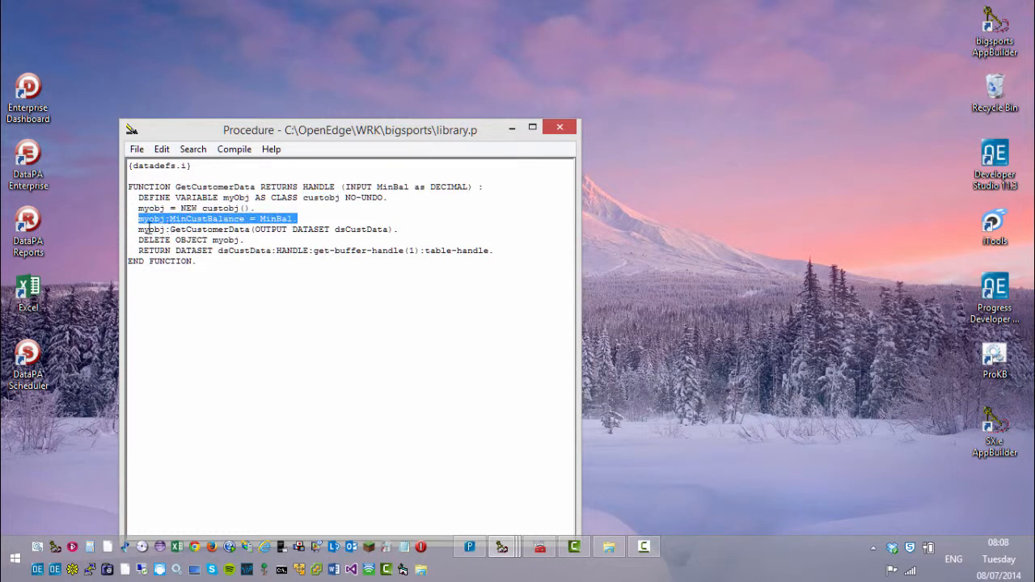
pyautogui.moveTo(139, 229); pyautogui.dragTo(404, 228)
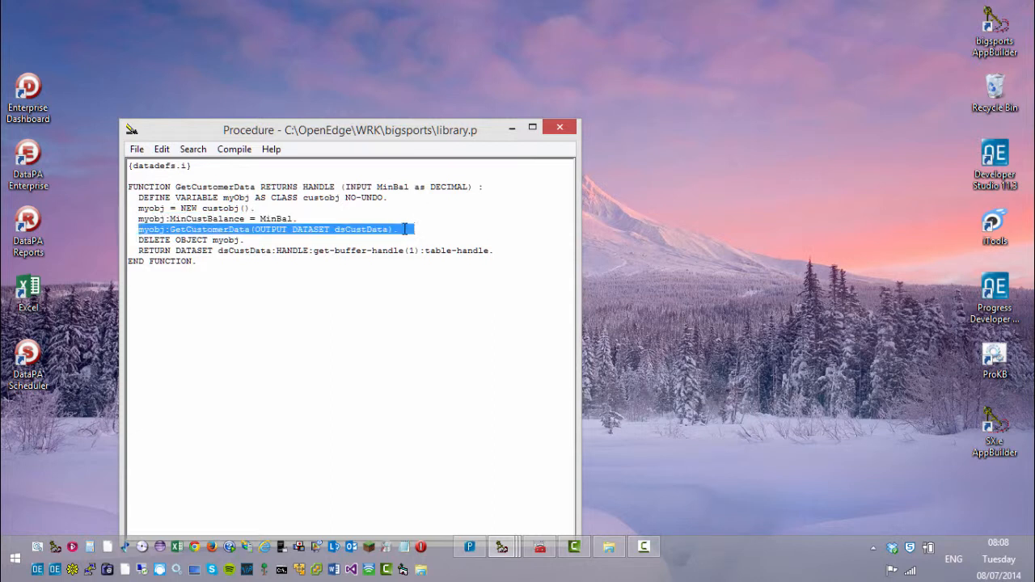
pyautogui.click(139, 240)
pyautogui.moveTo(159, 241); pyautogui.dragTo(250, 240)
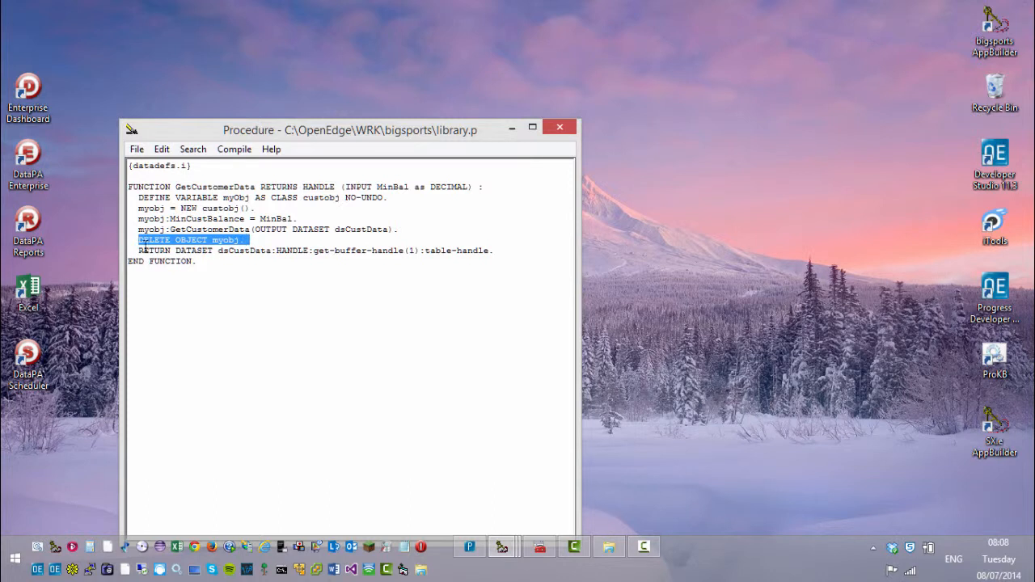
pyautogui.moveTo(176, 251); pyautogui.dragTo(493, 250)
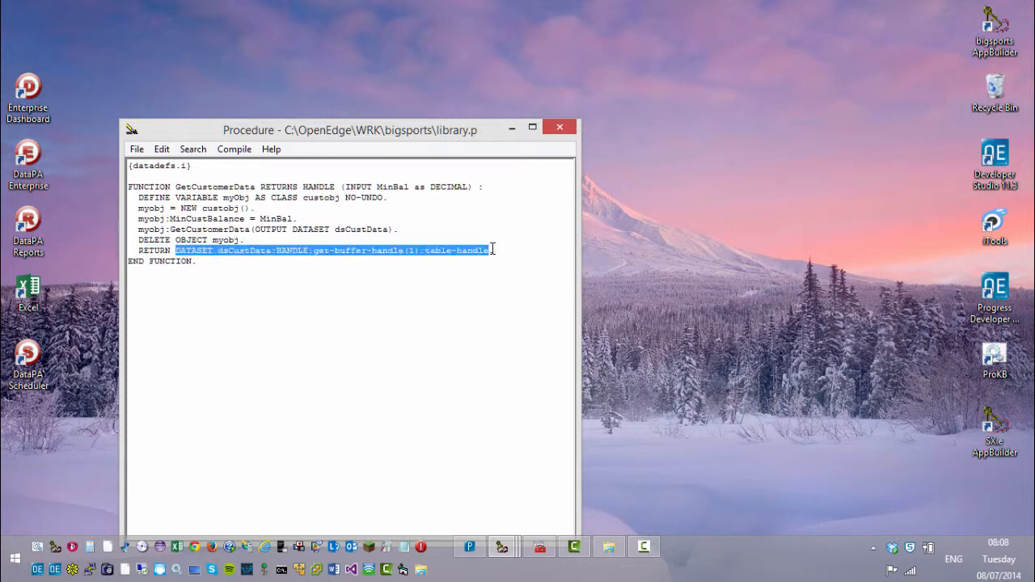
pyautogui.click(374, 332)
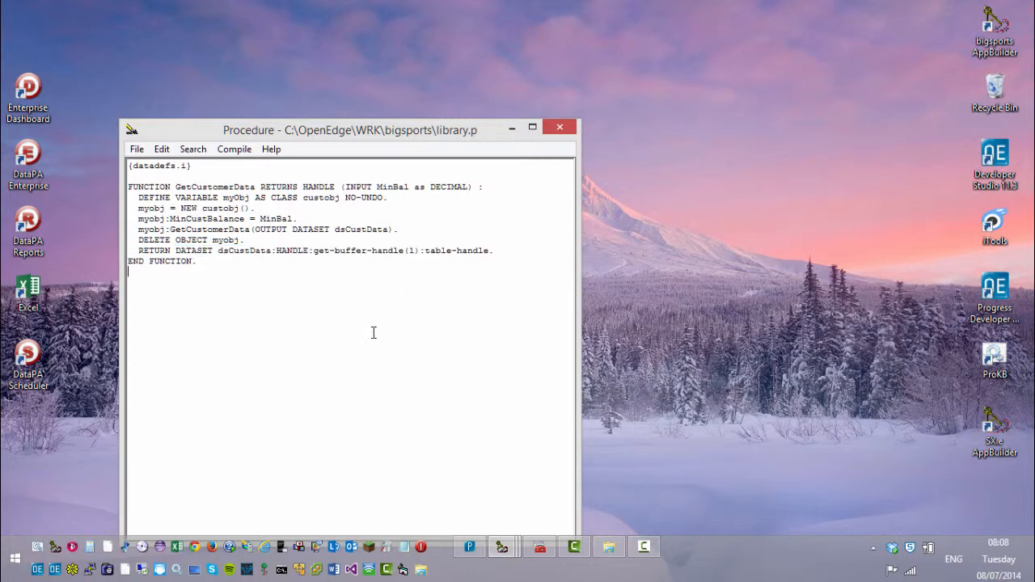
pyautogui.click(512, 128)
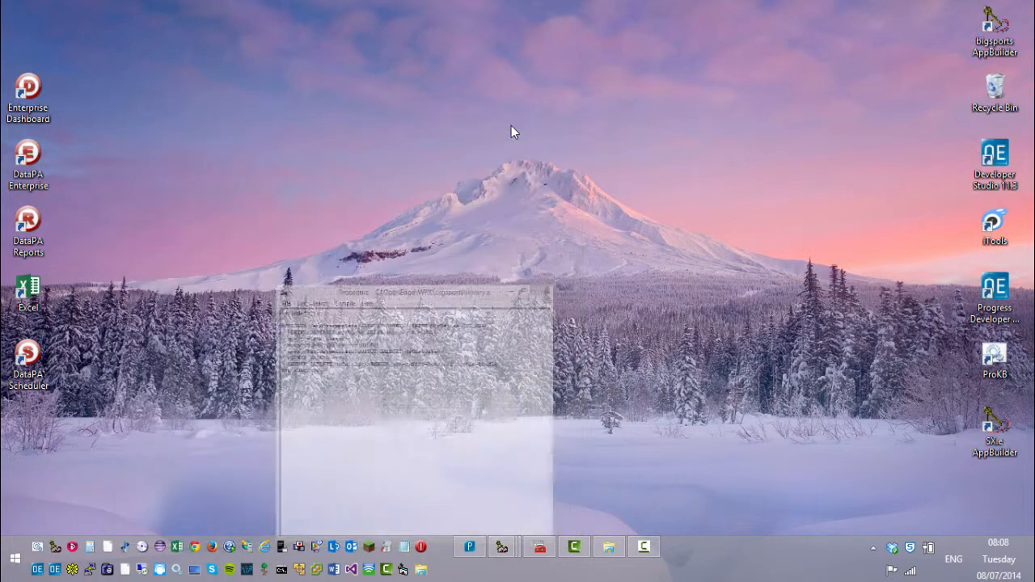
pyautogui.click(501, 546)
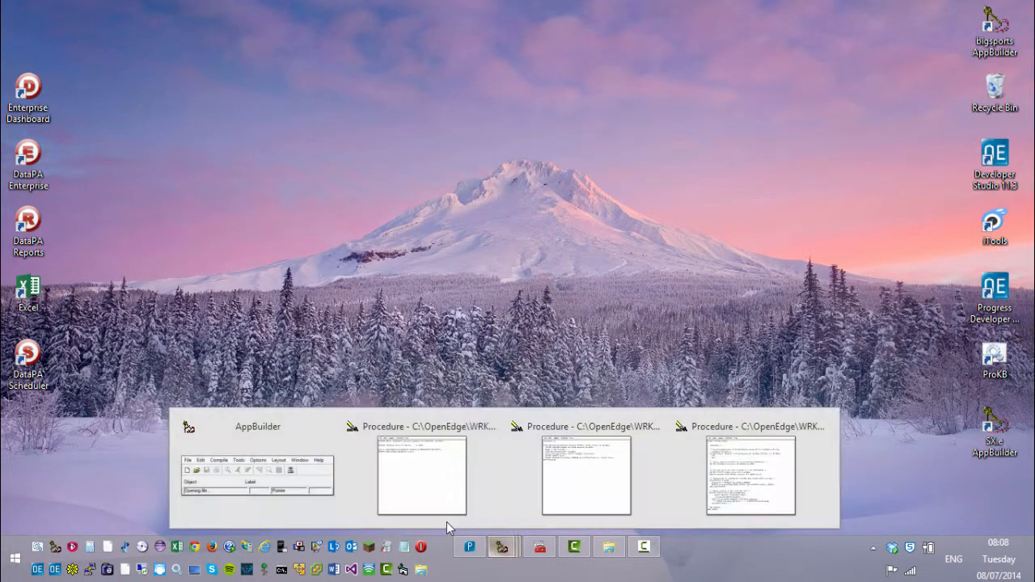
pyautogui.click(434, 496)
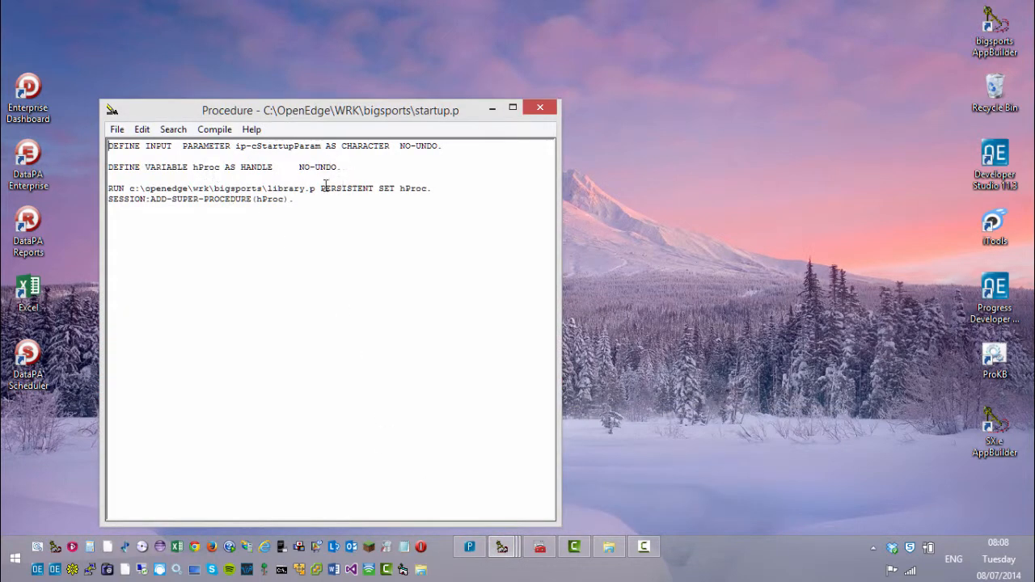
pyautogui.moveTo(264, 188); pyautogui.dragTo(436, 187)
pyautogui.moveTo(111, 202); pyautogui.dragTo(299, 199)
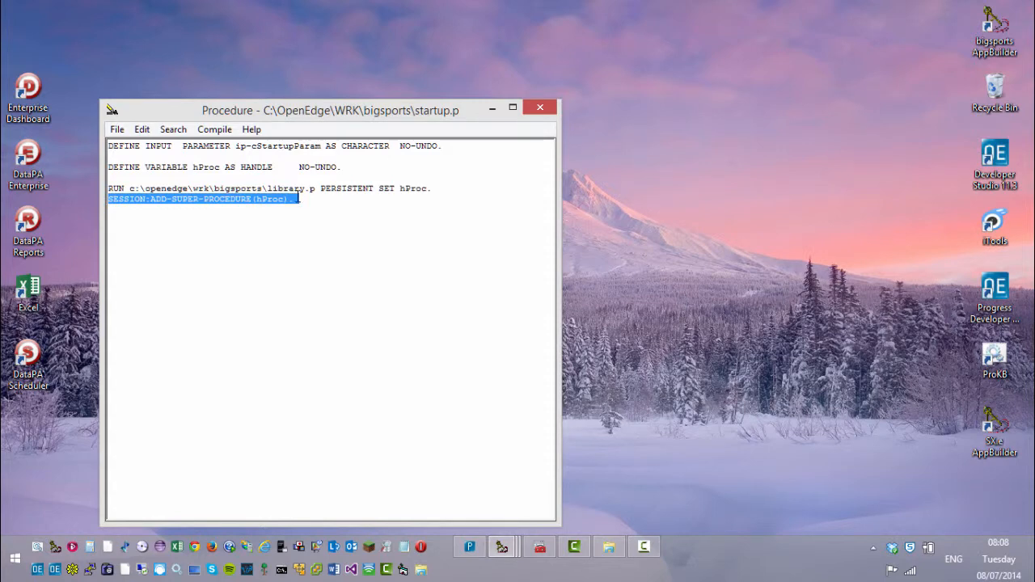
pyautogui.click(493, 106)
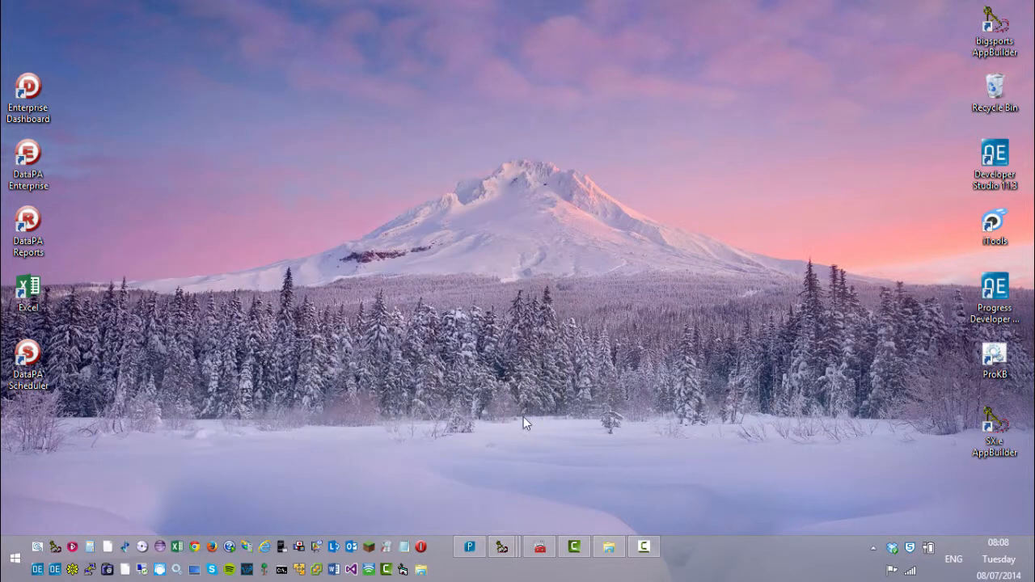
pyautogui.click(540, 548)
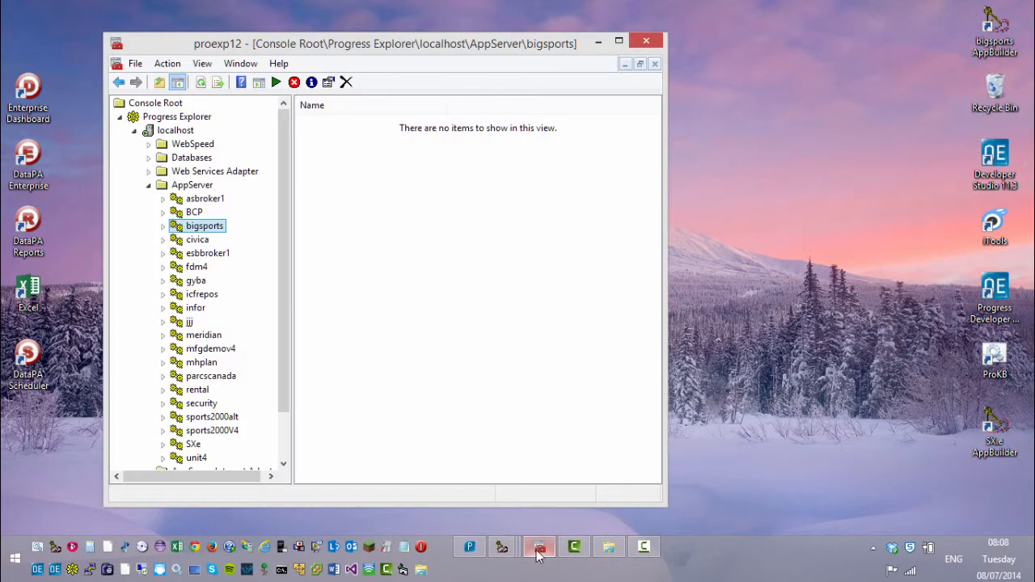
pyautogui.rightClick(210, 229)
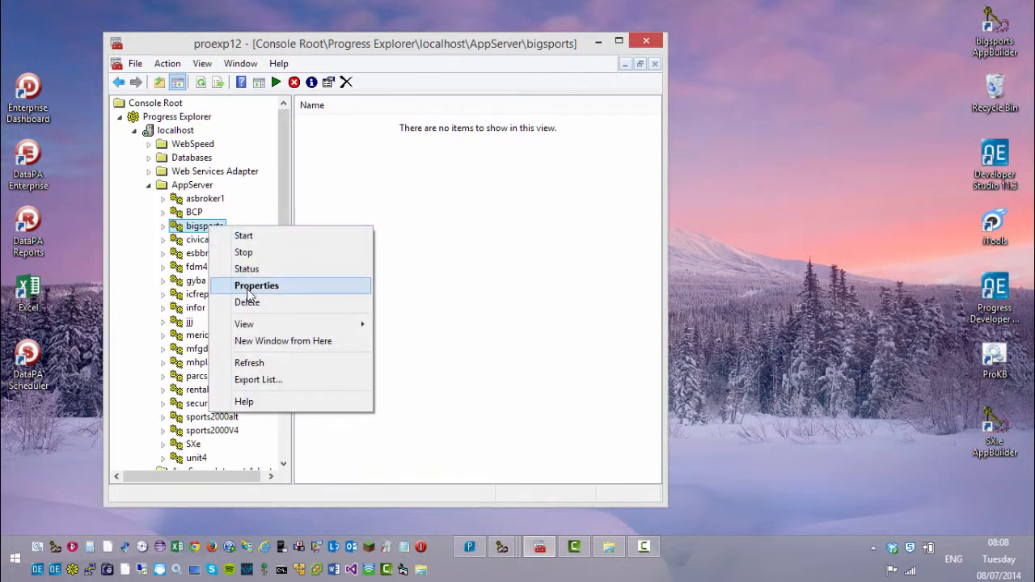
pyautogui.click(249, 287)
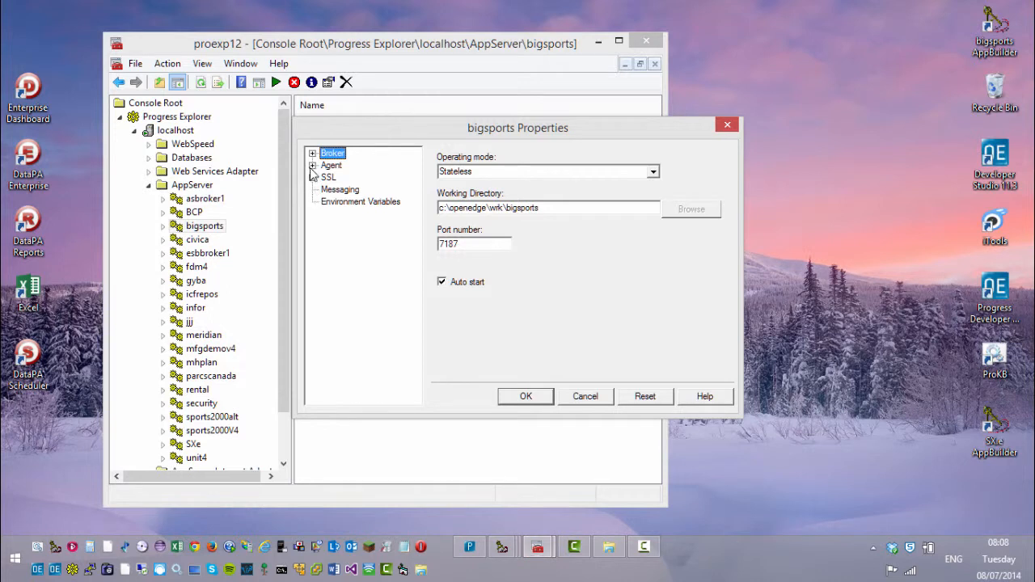
pyautogui.click(311, 165)
pyautogui.click(366, 215)
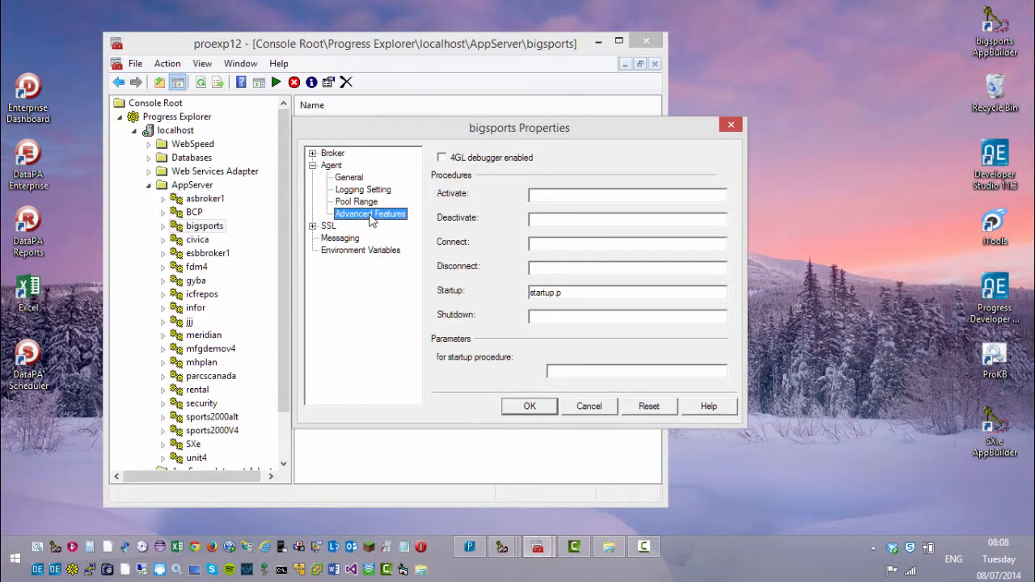
pyautogui.moveTo(574, 293); pyautogui.dragTo(522, 292)
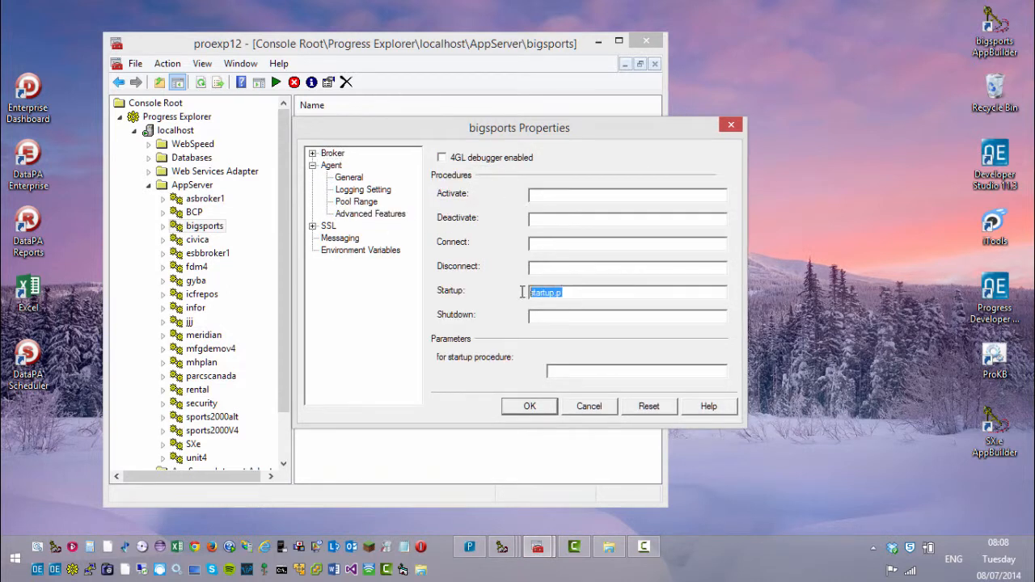
pyautogui.click(589, 406)
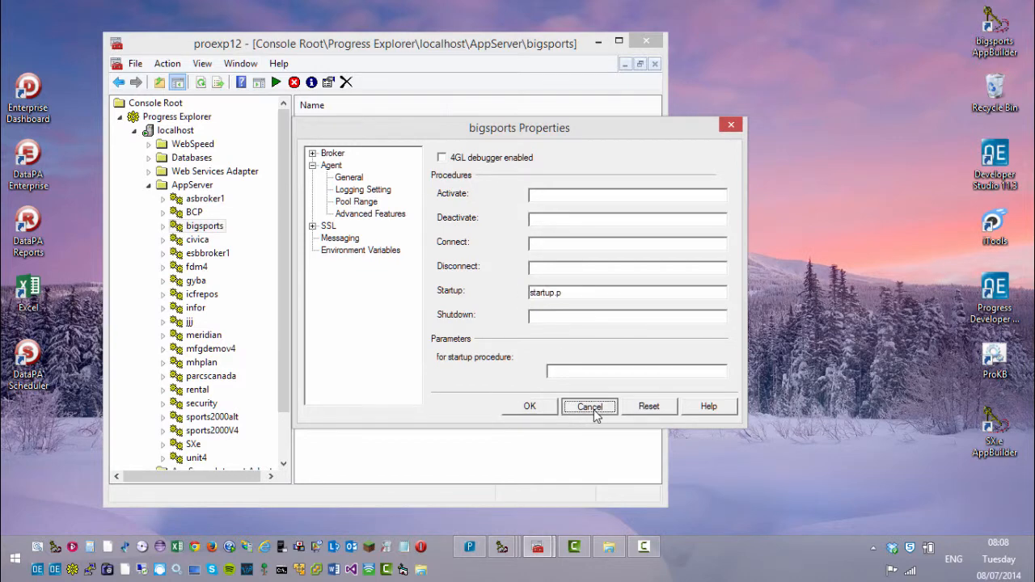
pyautogui.click(599, 40)
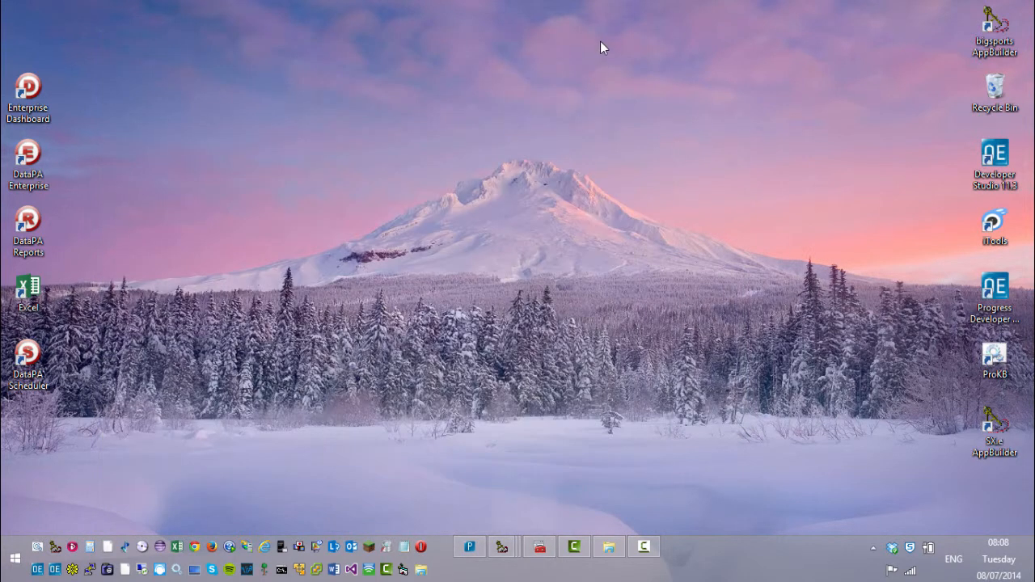
# Step: Launch Enterprise Dashboard, log in, and open Analytics Engine under Application Settings
pyautogui.doubleClick(24, 85)
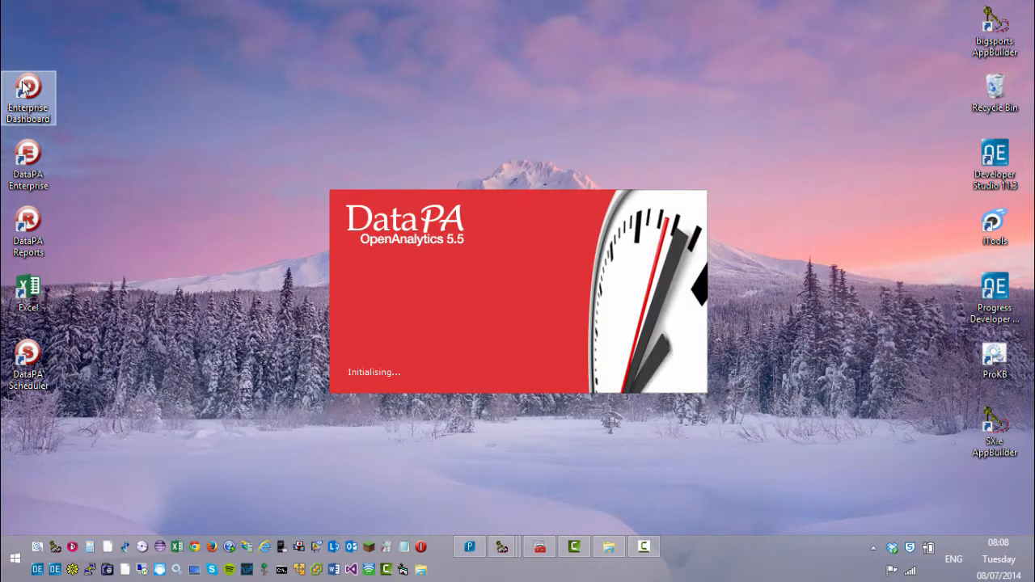
pyautogui.write('admin')
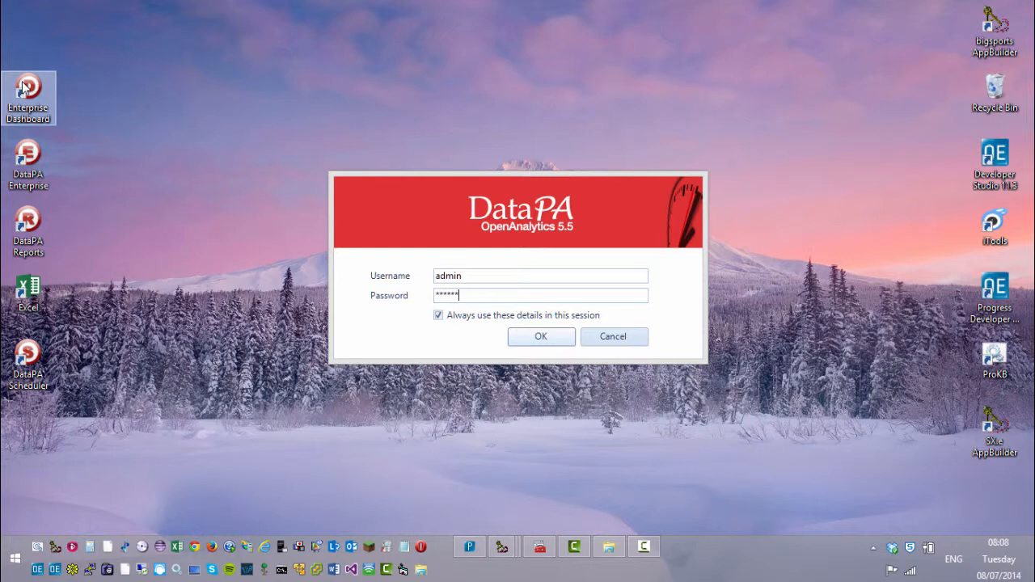
pyautogui.press('Return')
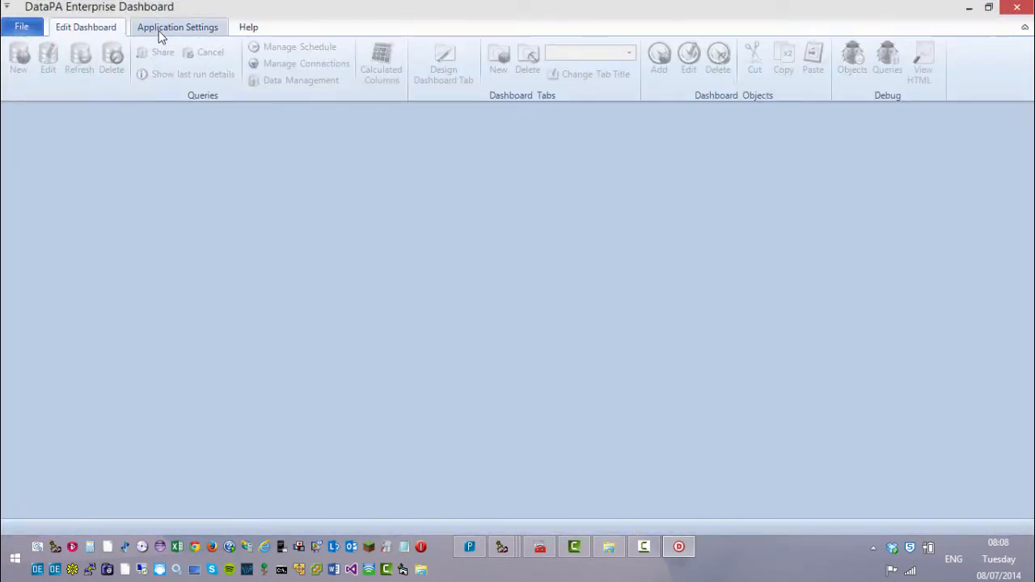
pyautogui.click(160, 32)
pyautogui.click(23, 64)
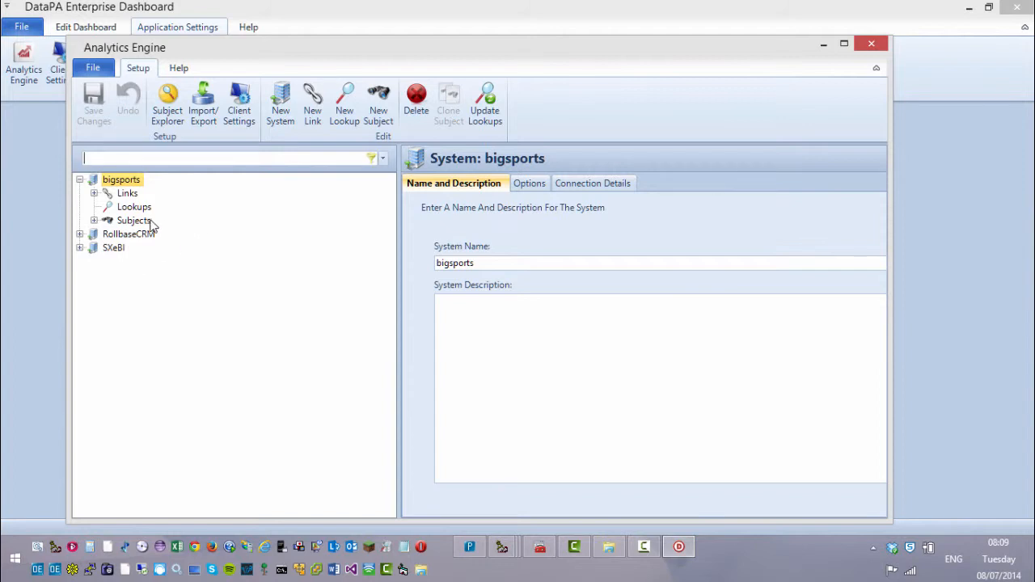
# Step: Expand the bigsports subjects and start a new subject named 'Customer from Class'
pyautogui.click(98, 224)
pyautogui.click(95, 221)
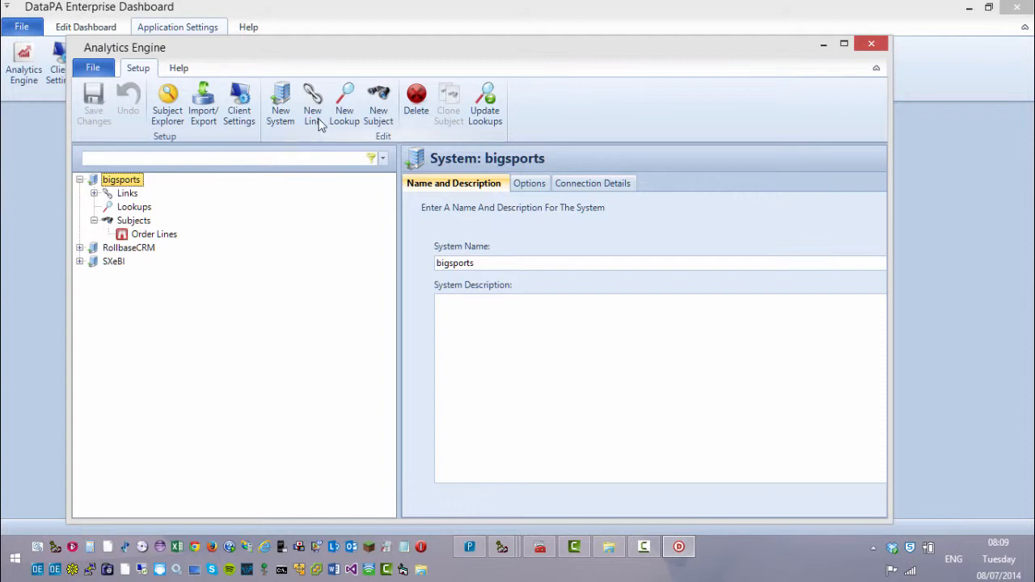
pyautogui.click(376, 118)
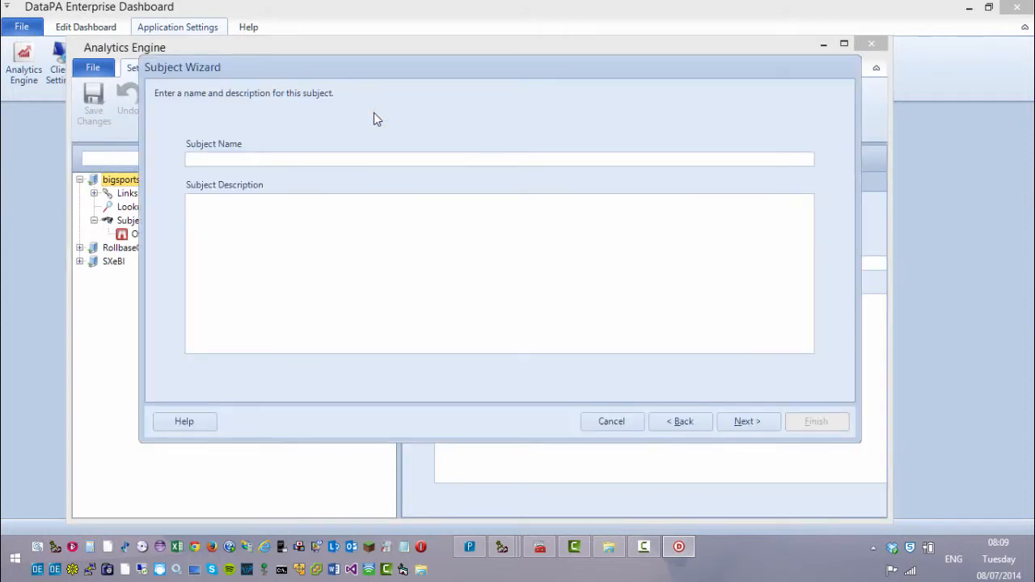
pyautogui.press('BackSpace')
pyautogui.press('BackSpace')
pyautogui.write('Customer from Class')
# Step: Keep bigsports as the system and base the subject on GetCustomerData business logic
pyautogui.click(743, 421)
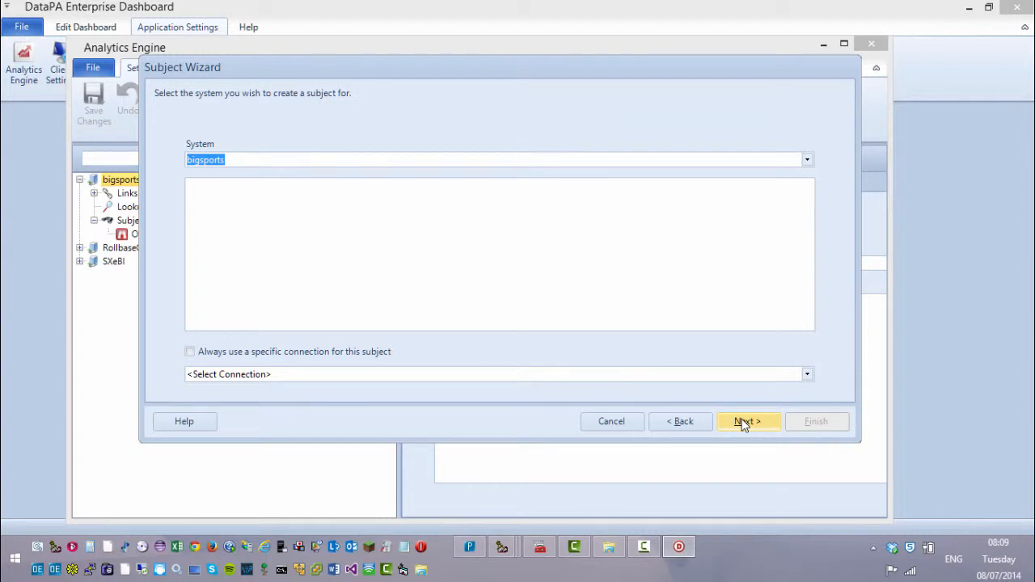
pyautogui.click(744, 421)
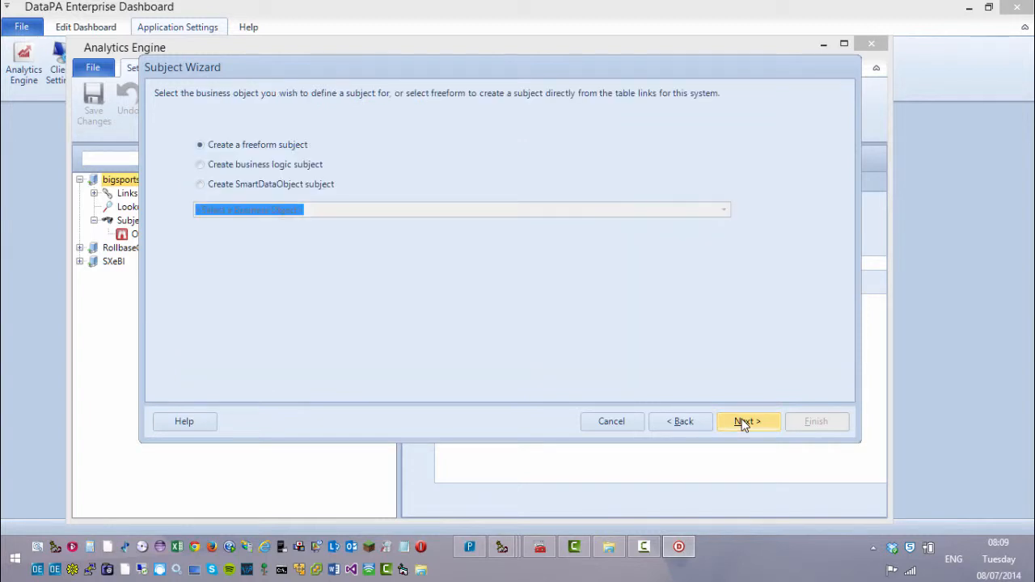
pyautogui.click(291, 164)
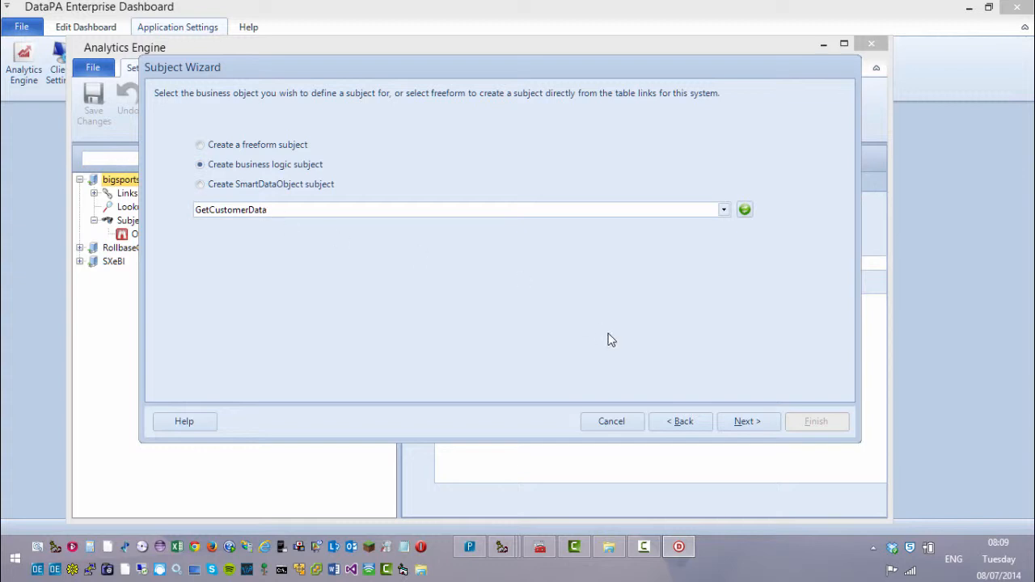
pyautogui.click(763, 423)
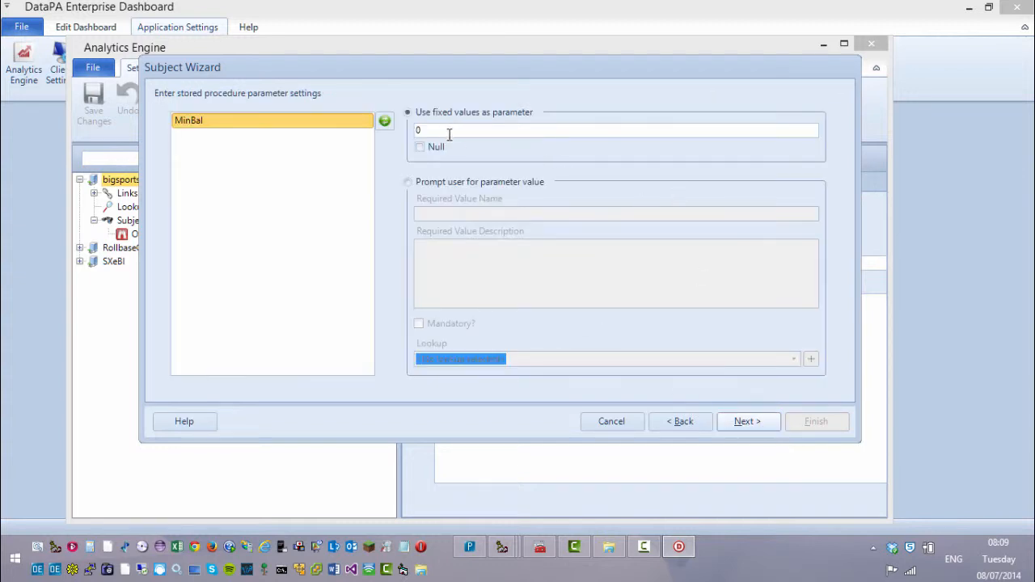
# Step: Make MinBal a mandatory Min Balance user prompt and run the test execution with value 0
pyautogui.click(432, 181)
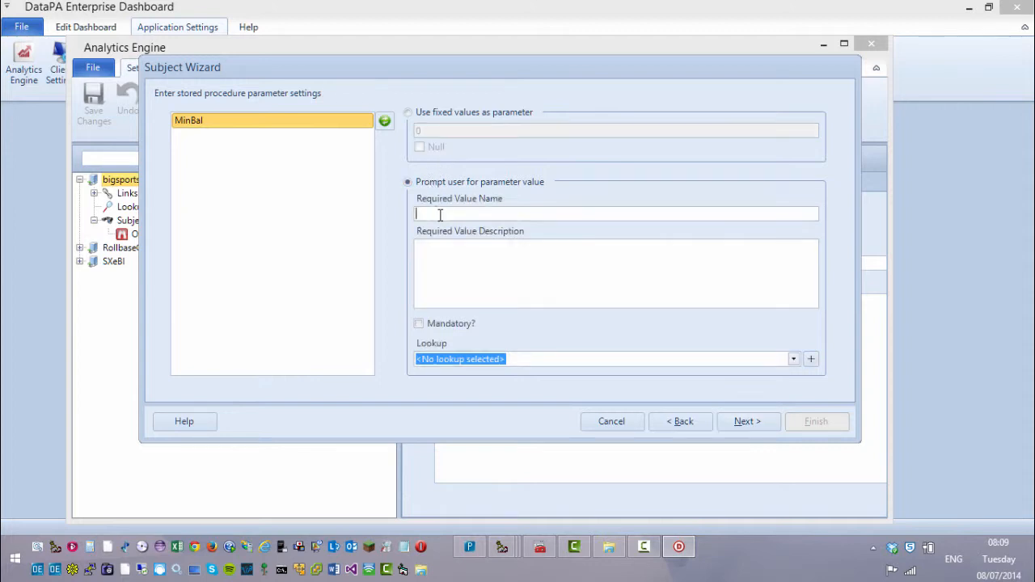
pyautogui.write('Min ')
pyautogui.write('Ba')
pyautogui.write('se enter a ')
pyautogui.write('minimum ba')
pyautogui.write('lance')
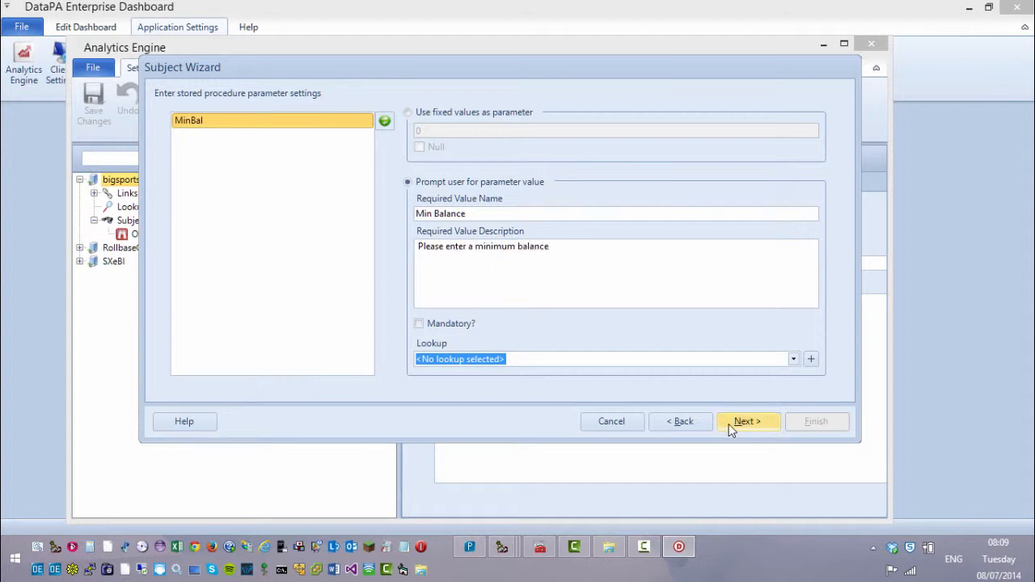
pyautogui.click(449, 325)
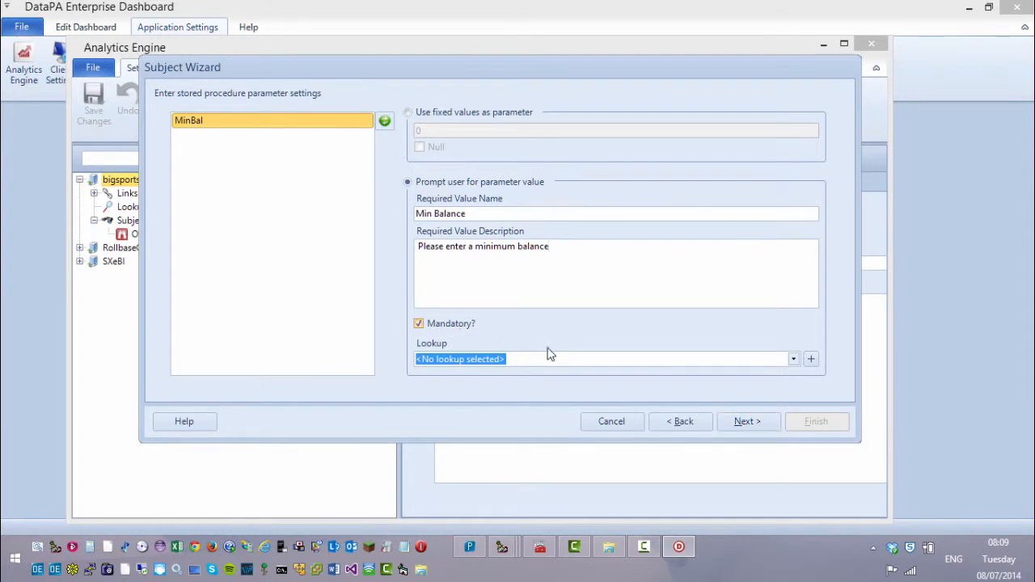
pyautogui.click(744, 422)
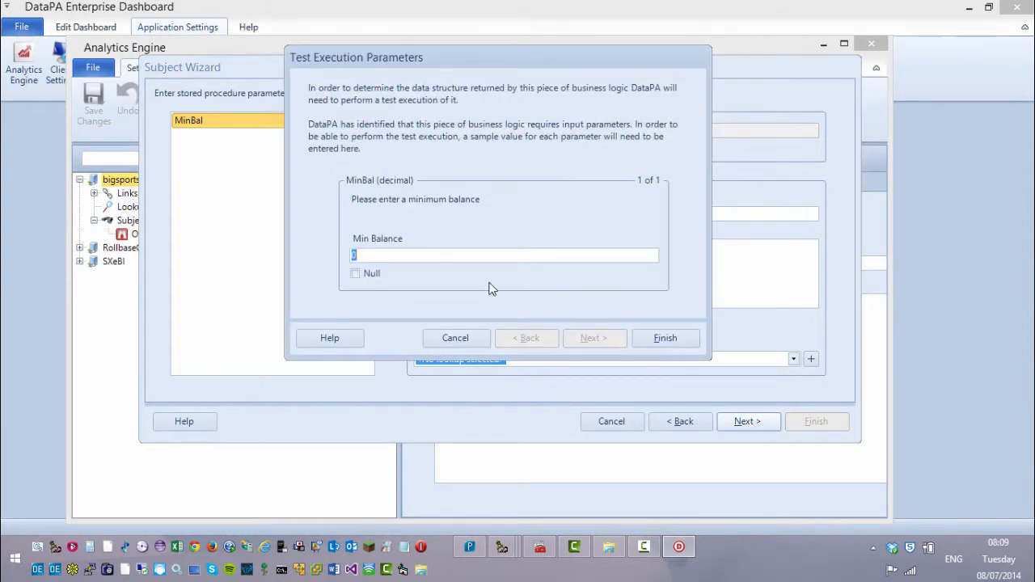
pyautogui.click(664, 338)
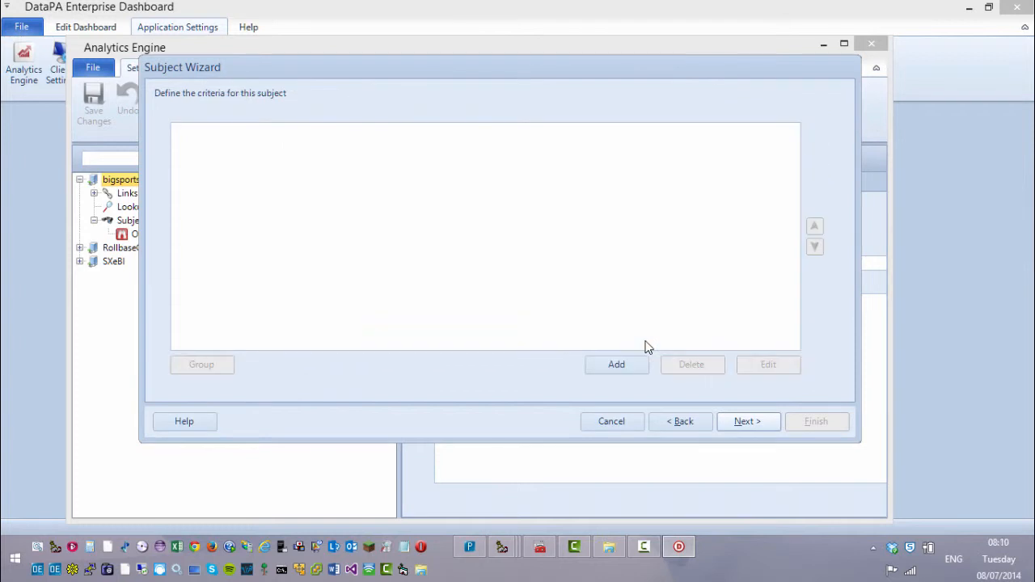
# Step: Add all GetCustomerData columns, finish and save the subject, then close the Analytics Engine
pyautogui.click(735, 427)
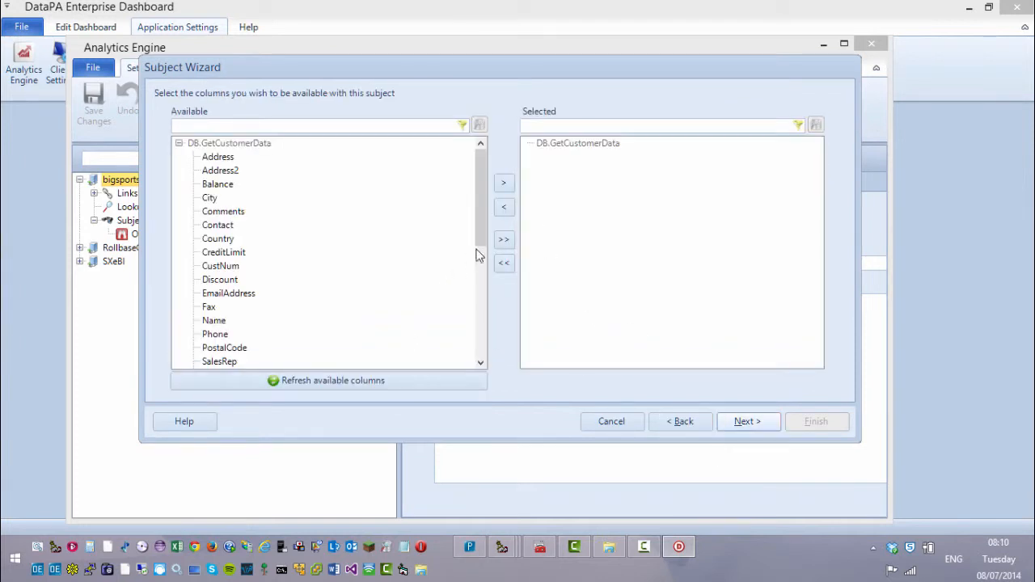
pyautogui.click(503, 240)
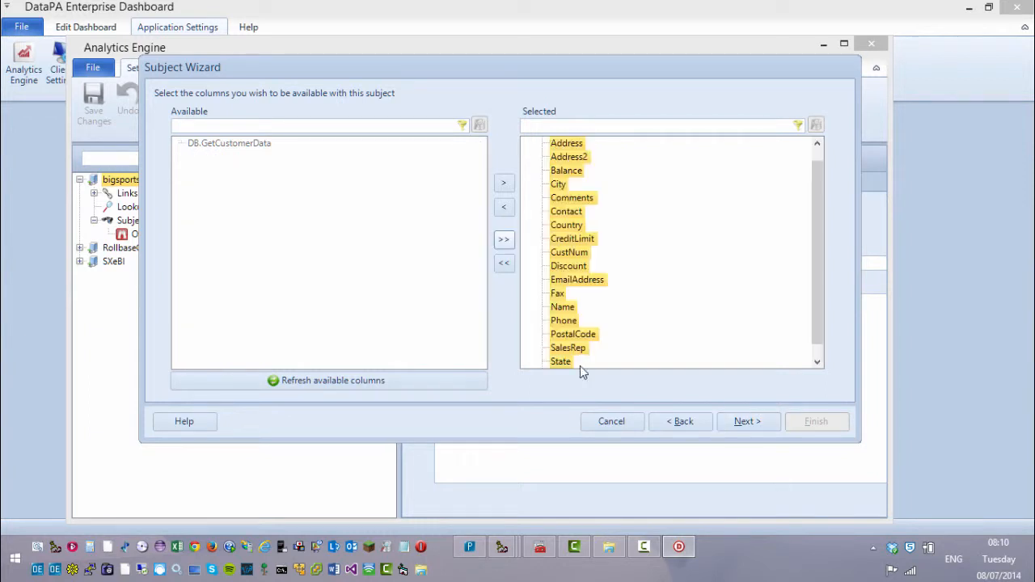
pyautogui.click(742, 422)
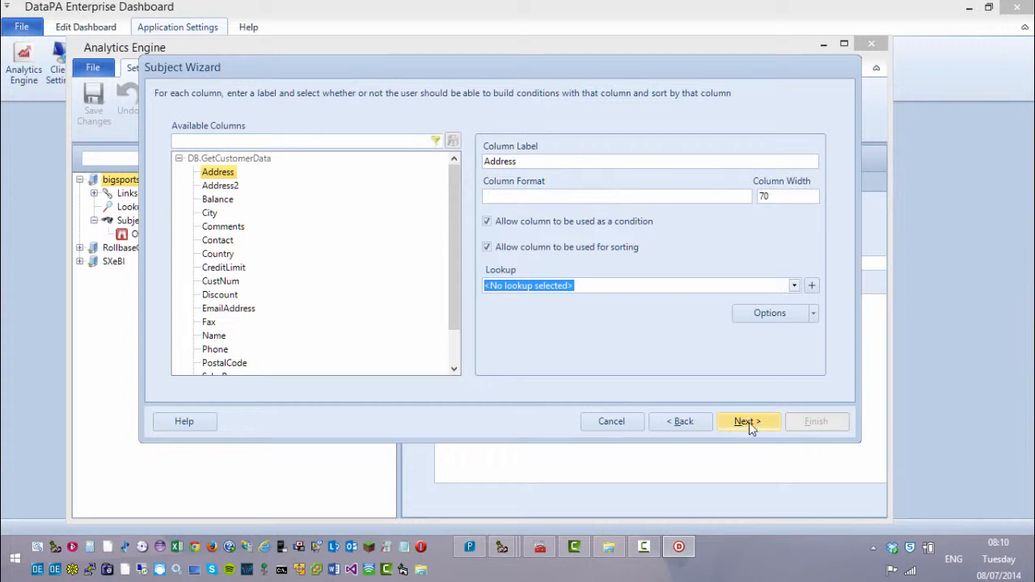
pyautogui.click(748, 422)
pyautogui.click(806, 426)
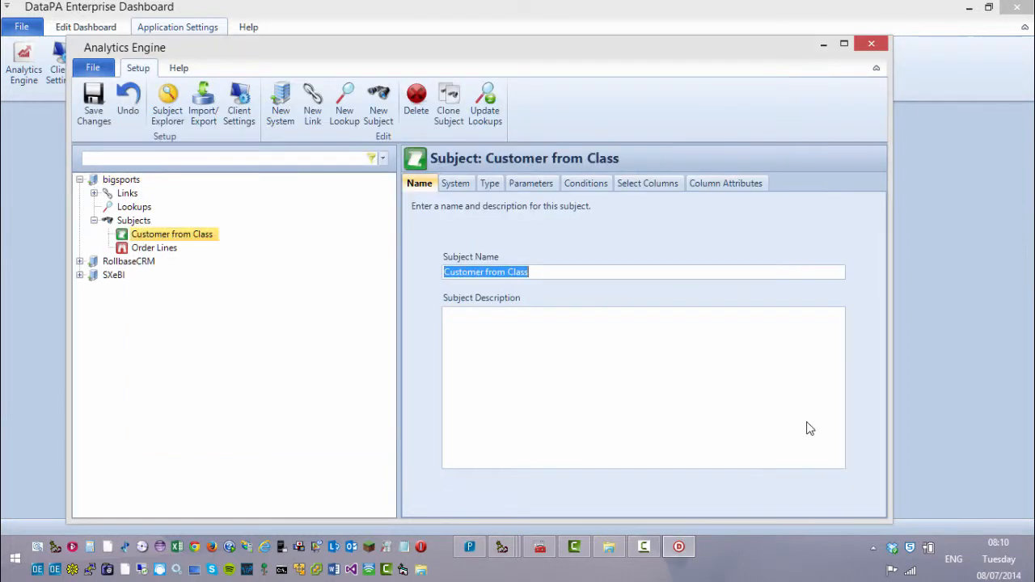
pyautogui.click(94, 111)
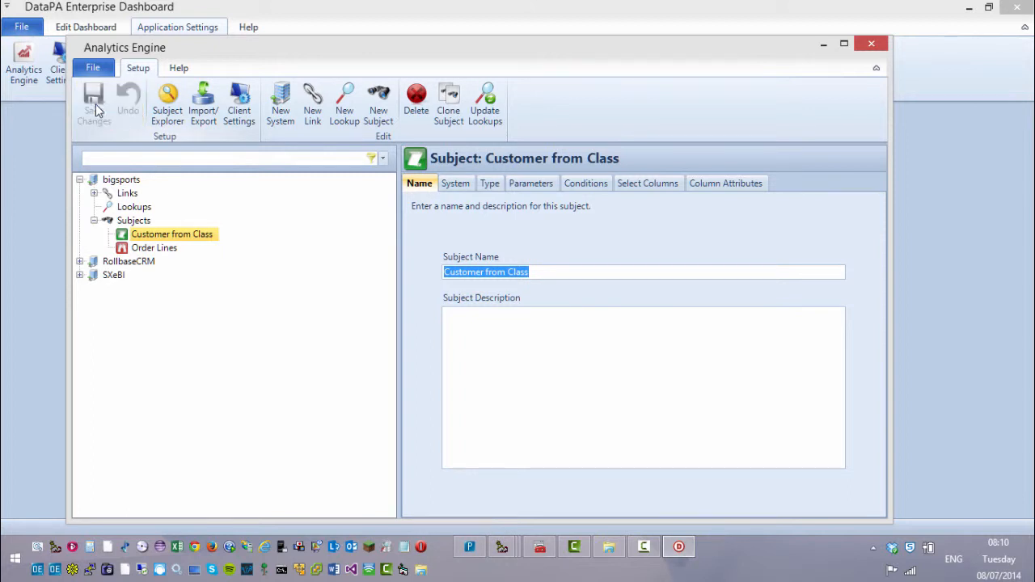
pyautogui.click(873, 46)
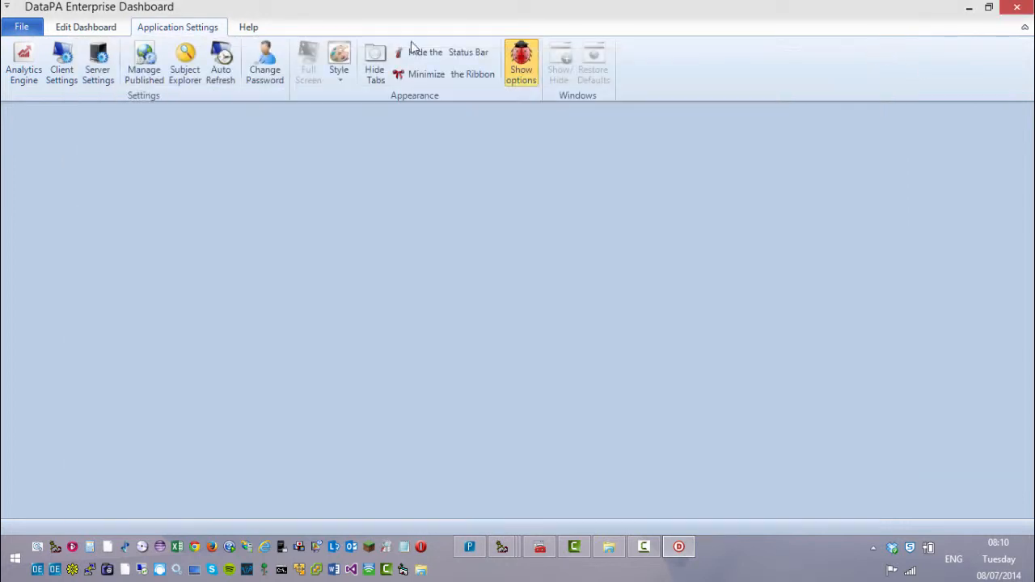
# Step: Start a new dashboard with a new query named 'Customers with high balances'
pyautogui.click(69, 29)
pyautogui.click(33, 29)
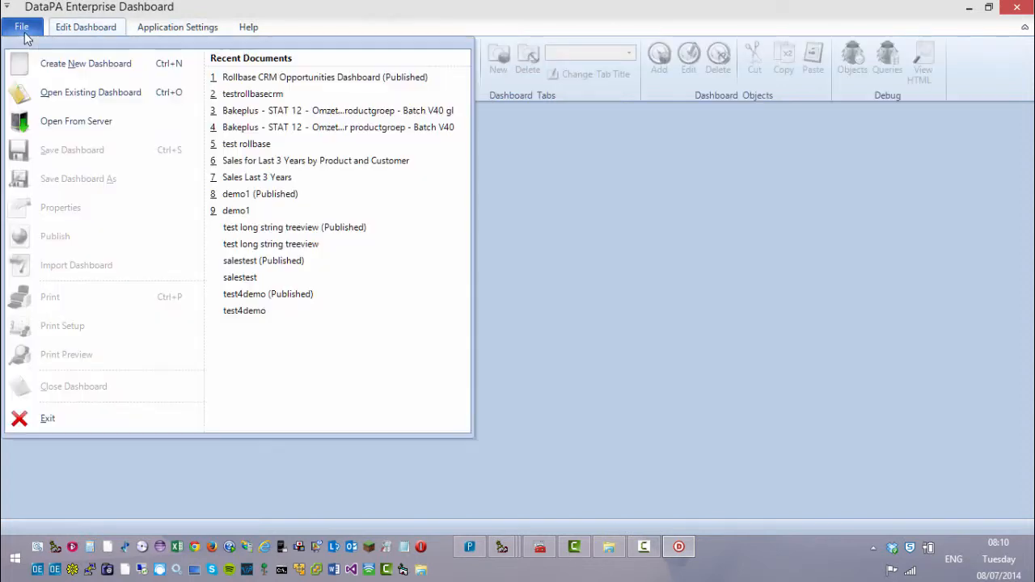
pyautogui.click(68, 61)
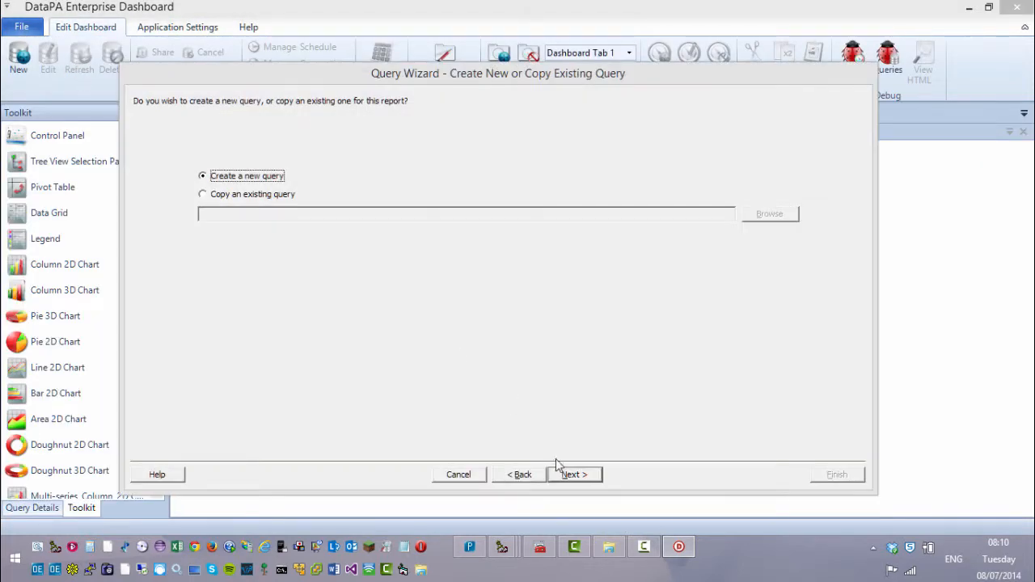
pyautogui.click(569, 475)
pyautogui.write('Cu')
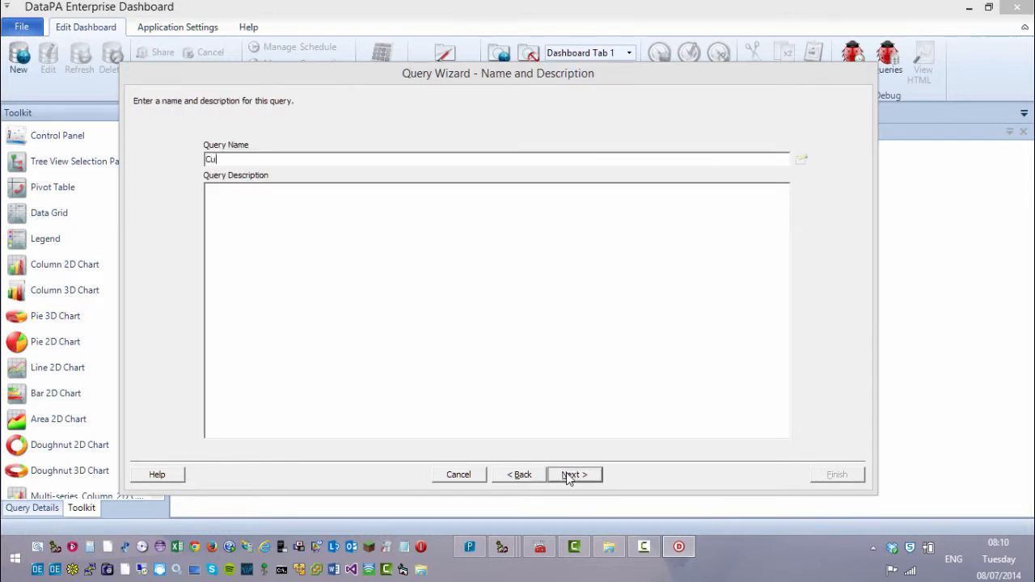
pyautogui.write('stomers with high balances')
pyautogui.click(589, 477)
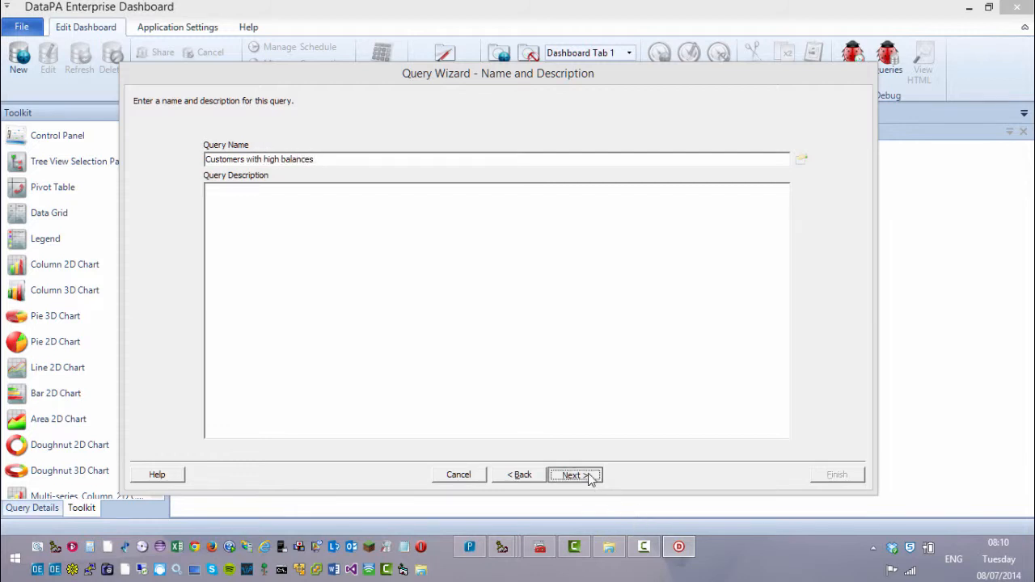
# Step: Choose bigsports as the system and Customer from Class as the subject, adding no filters
pyautogui.click(820, 162)
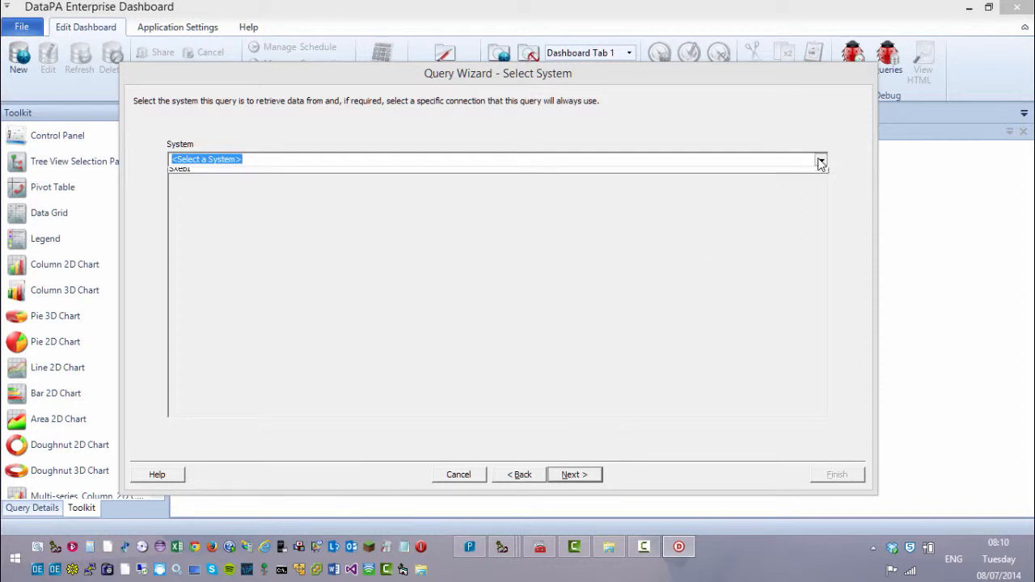
pyautogui.click(700, 169)
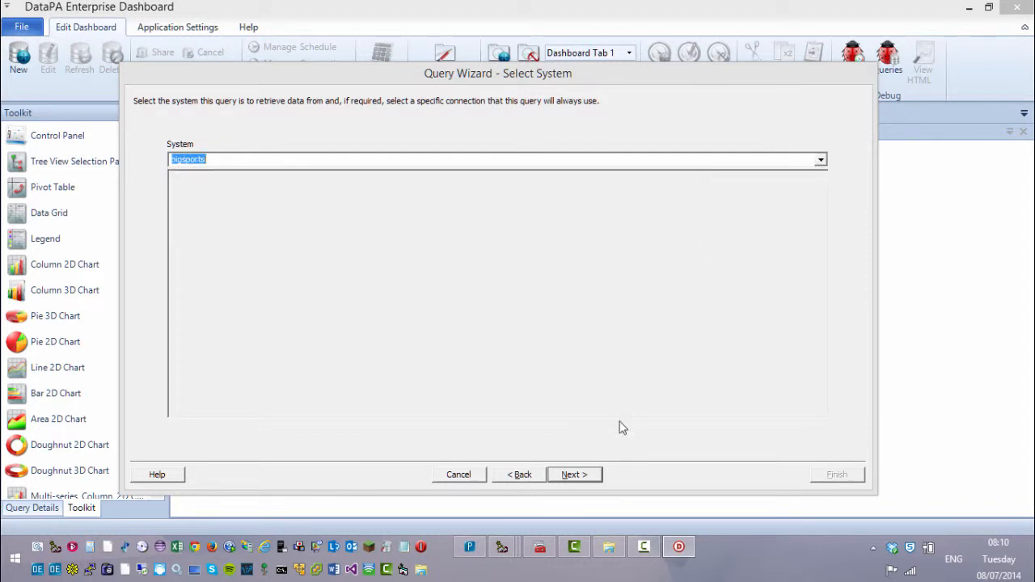
pyautogui.click(576, 474)
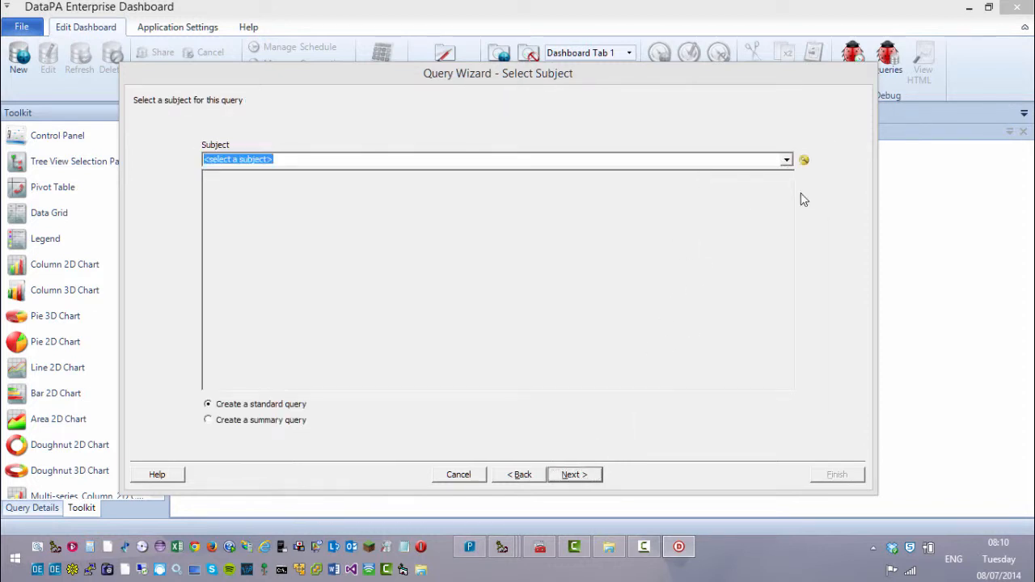
pyautogui.click(785, 160)
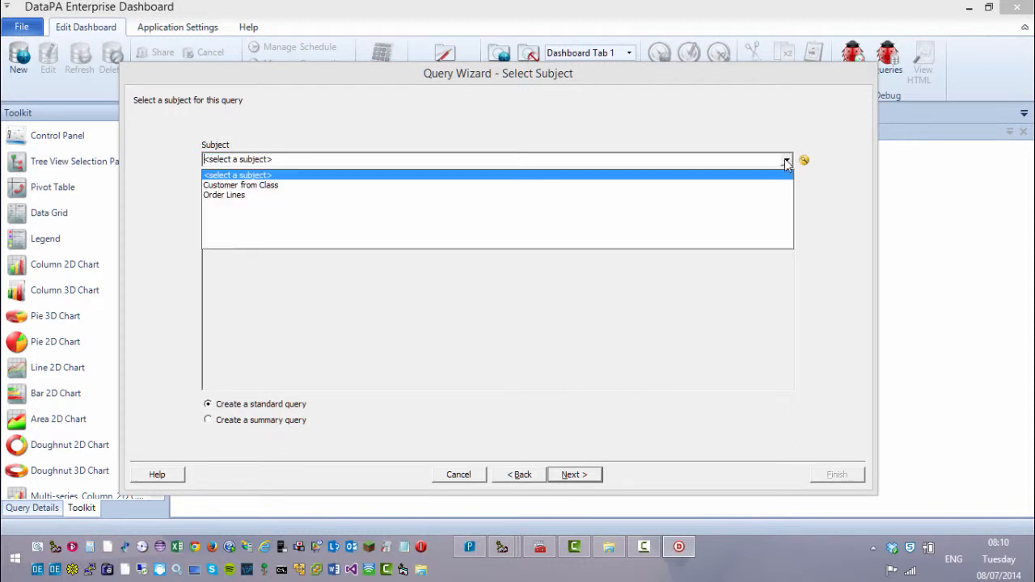
pyautogui.click(731, 188)
pyautogui.click(576, 474)
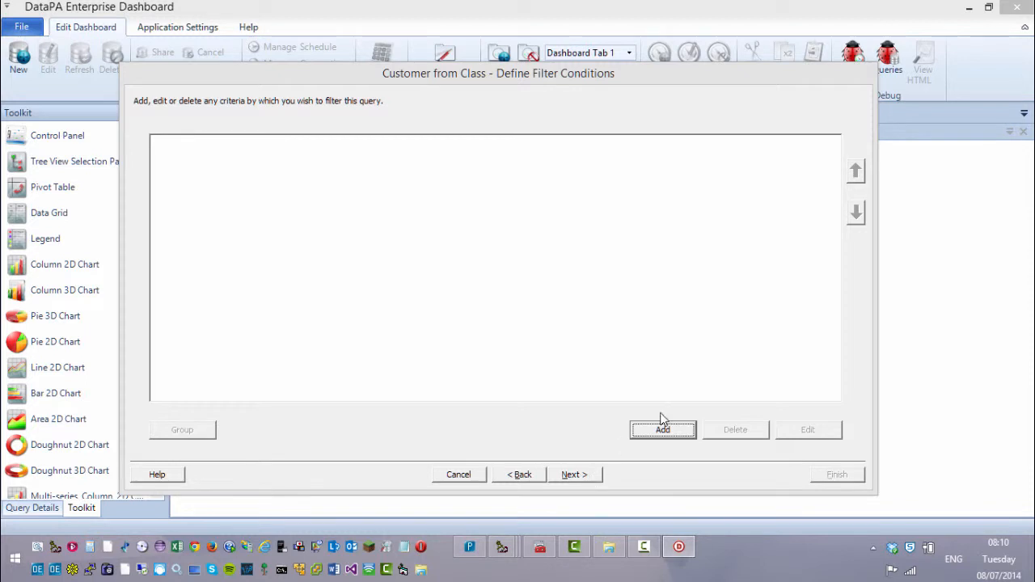
pyautogui.click(580, 477)
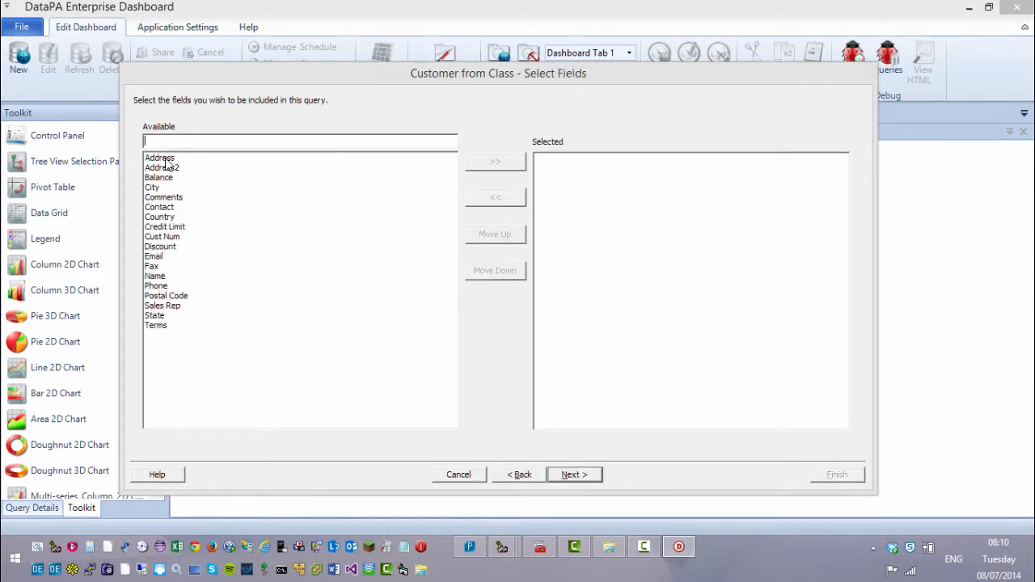
# Step: Include all fields from Address to Terms, skip sorting, and finish the query
pyautogui.moveTo(162, 159); pyautogui.dragTo(194, 348)
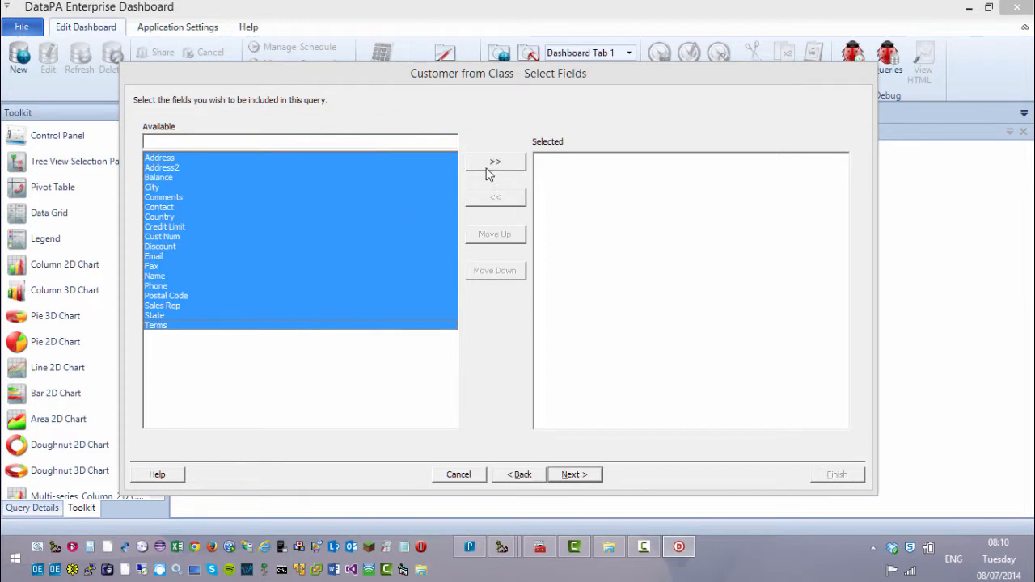
pyautogui.click(490, 172)
pyautogui.click(573, 475)
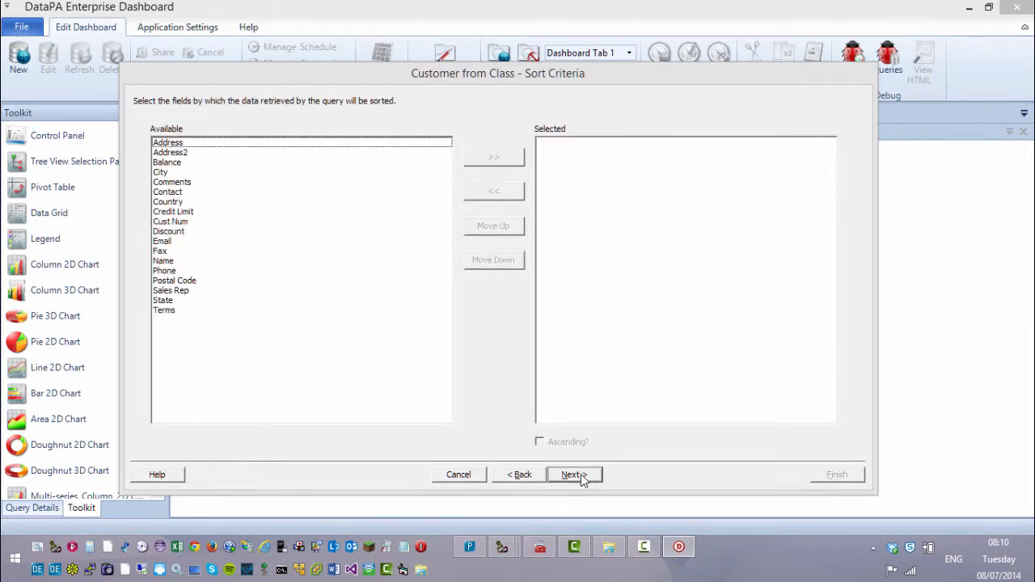
pyautogui.click(582, 475)
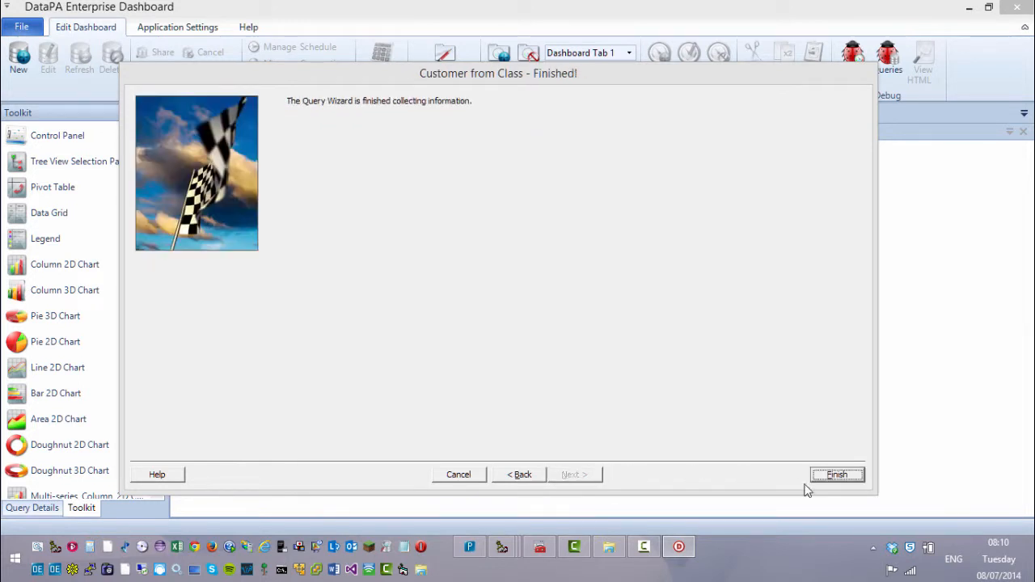
pyautogui.click(841, 477)
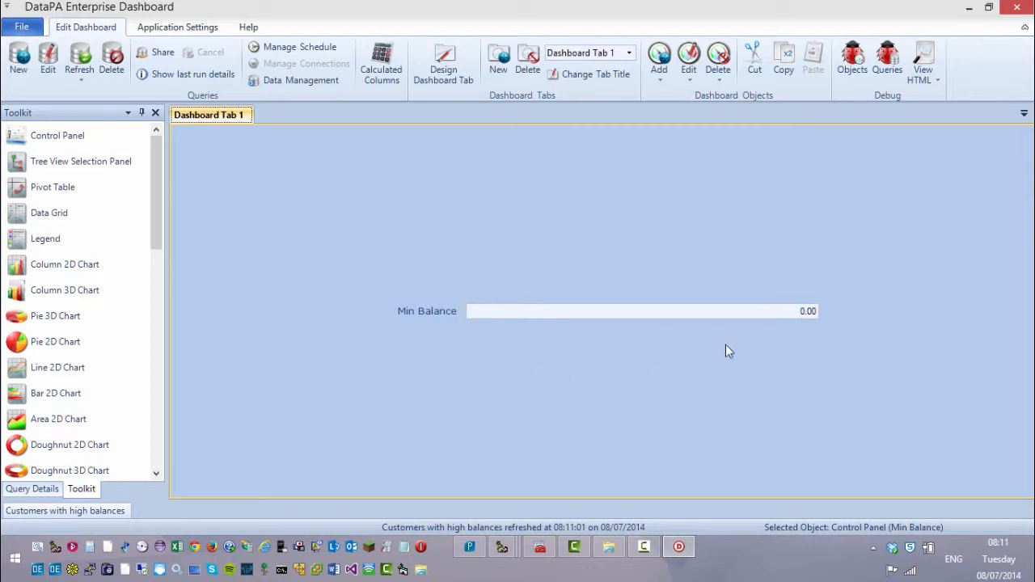
# Step: Change the Min Balance value to 1000
pyautogui.click(794, 314)
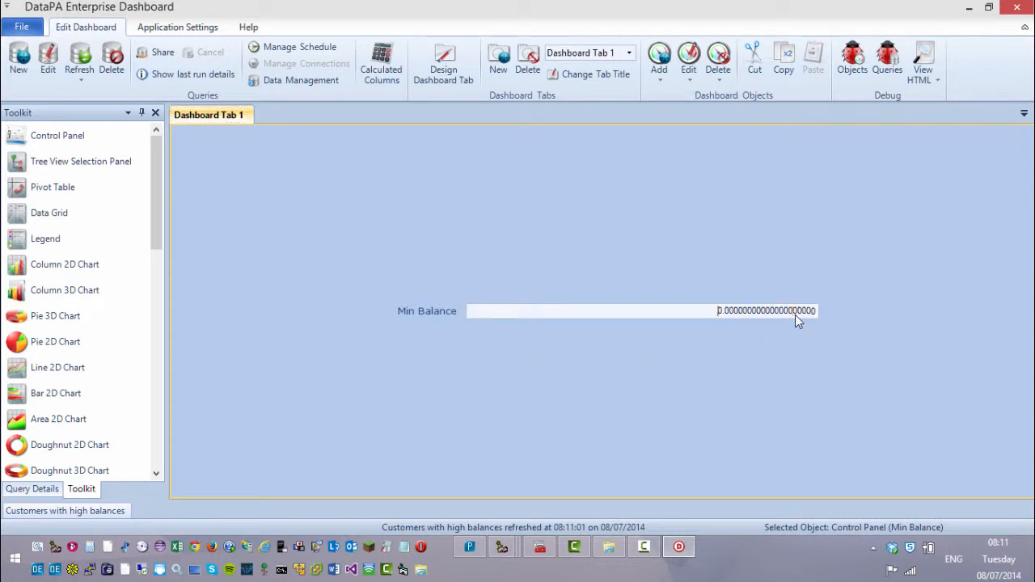
pyautogui.doubleClick(795, 315)
pyautogui.write('1000.')
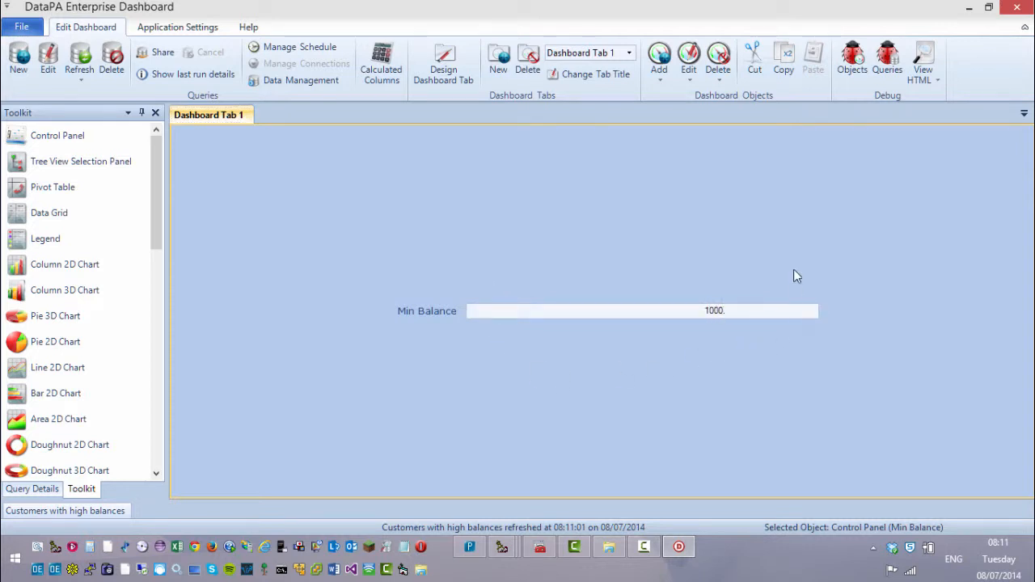
pyautogui.press('Return')
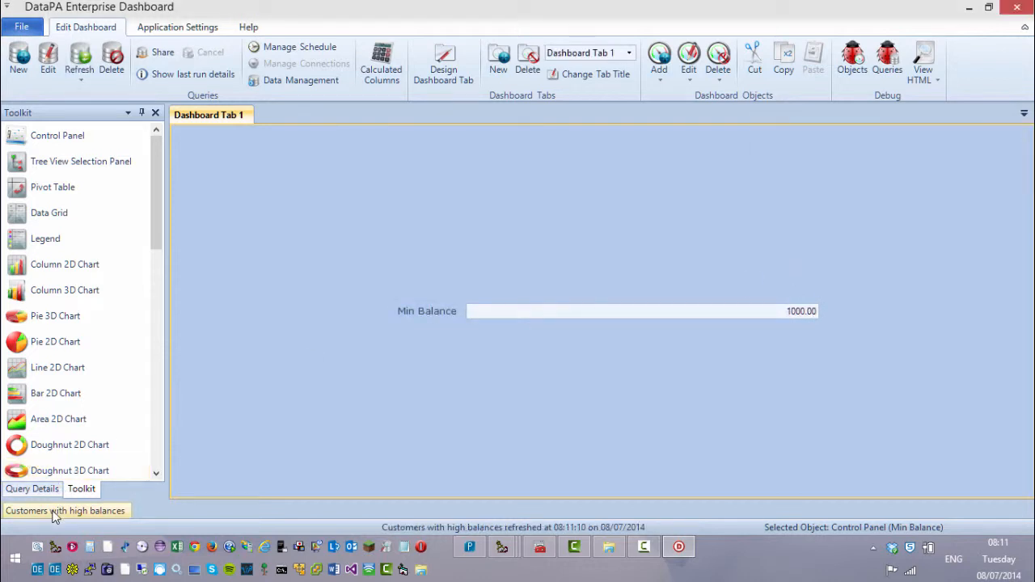
# Step: Sort the customer results grid by Balance ascending, then hide the grid
pyautogui.moveTo(50, 515)
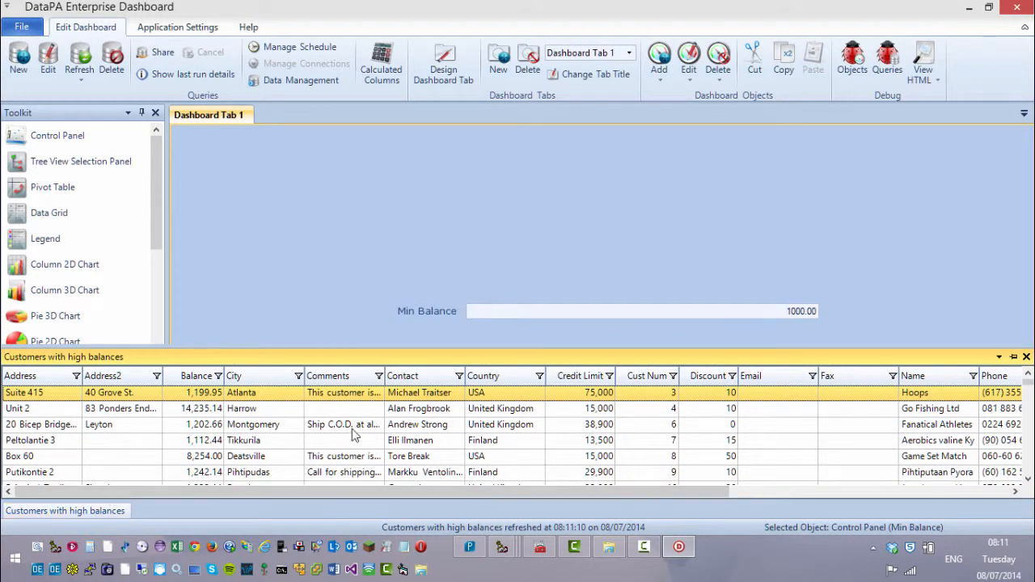
pyautogui.click(196, 377)
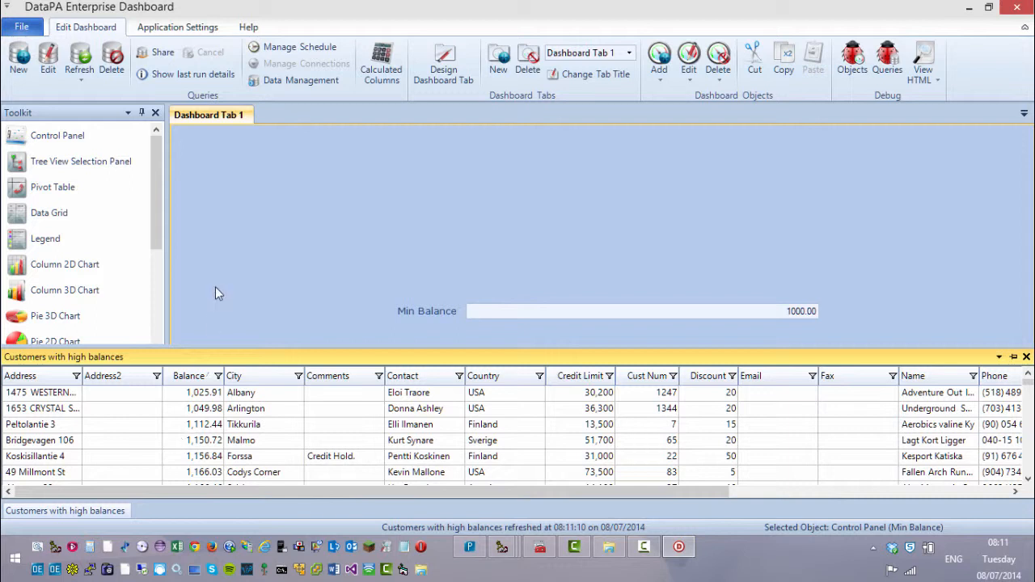
pyautogui.click(67, 112)
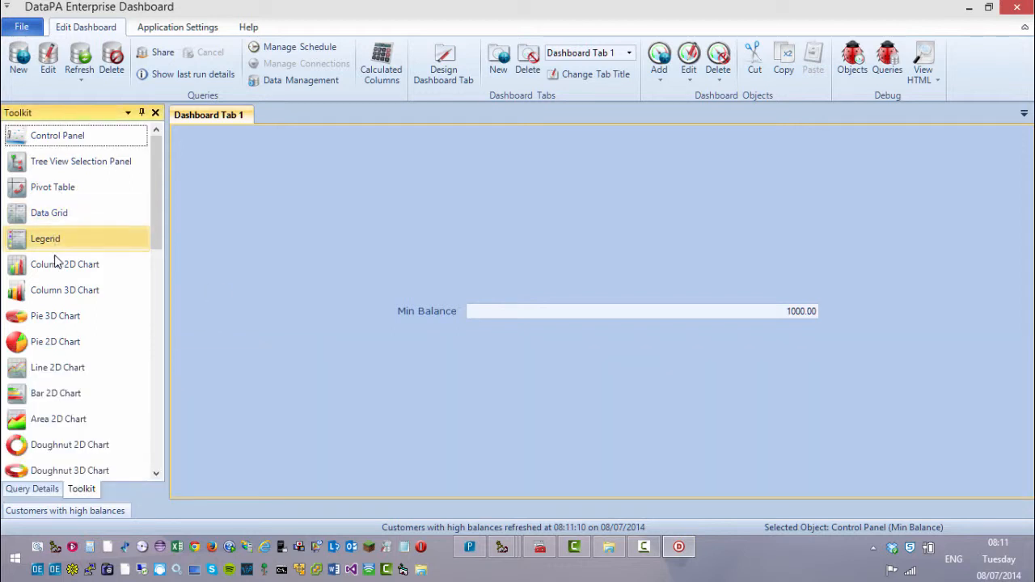
# Step: Place a new chart grouped on Sales Rep with Balance as the summed value
pyautogui.moveTo(55, 341); pyautogui.dragTo(607, 340)
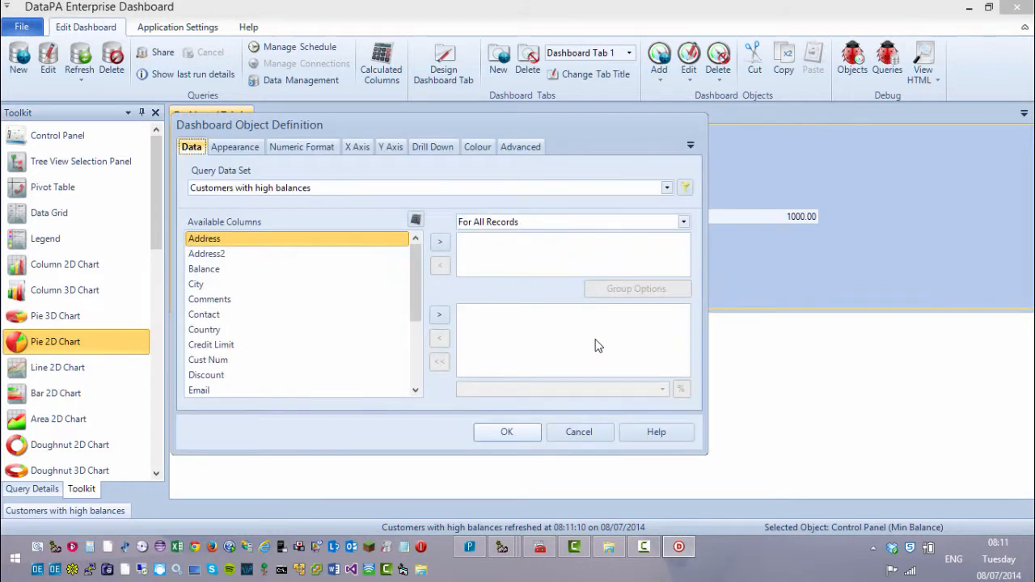
pyautogui.click(418, 361)
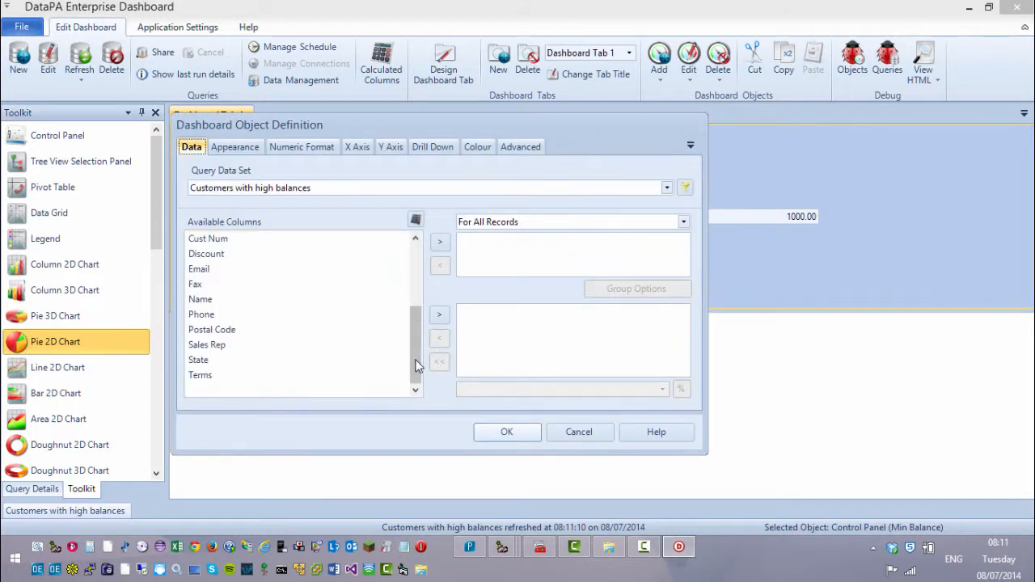
pyautogui.click(273, 353)
pyautogui.click(439, 242)
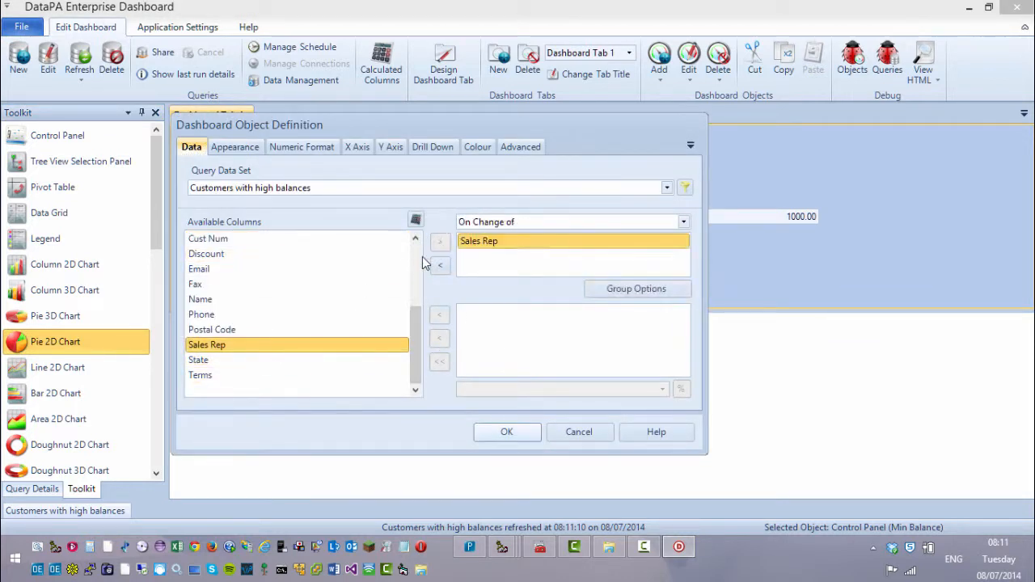
pyautogui.click(418, 267)
pyautogui.click(288, 270)
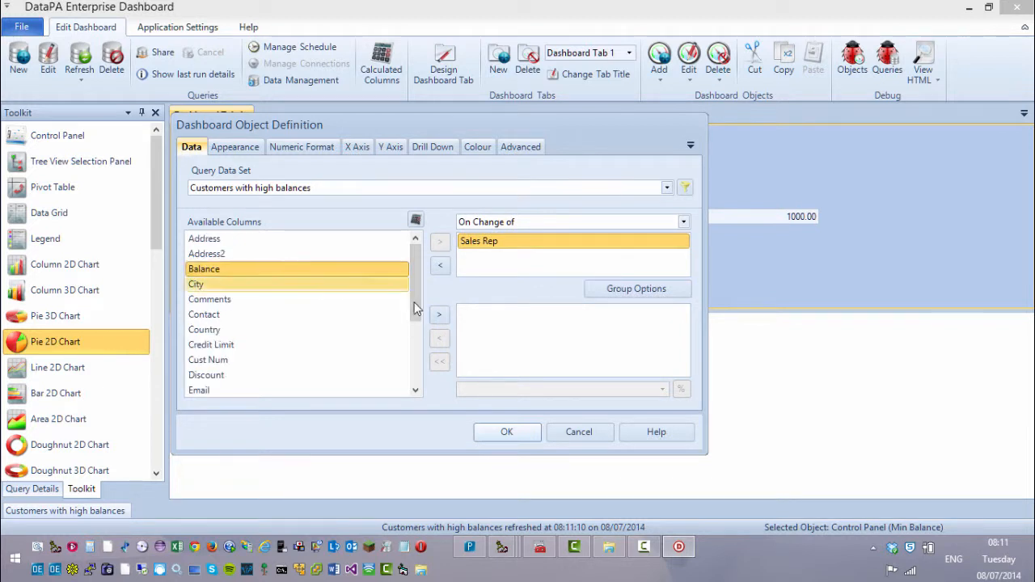
pyautogui.click(437, 318)
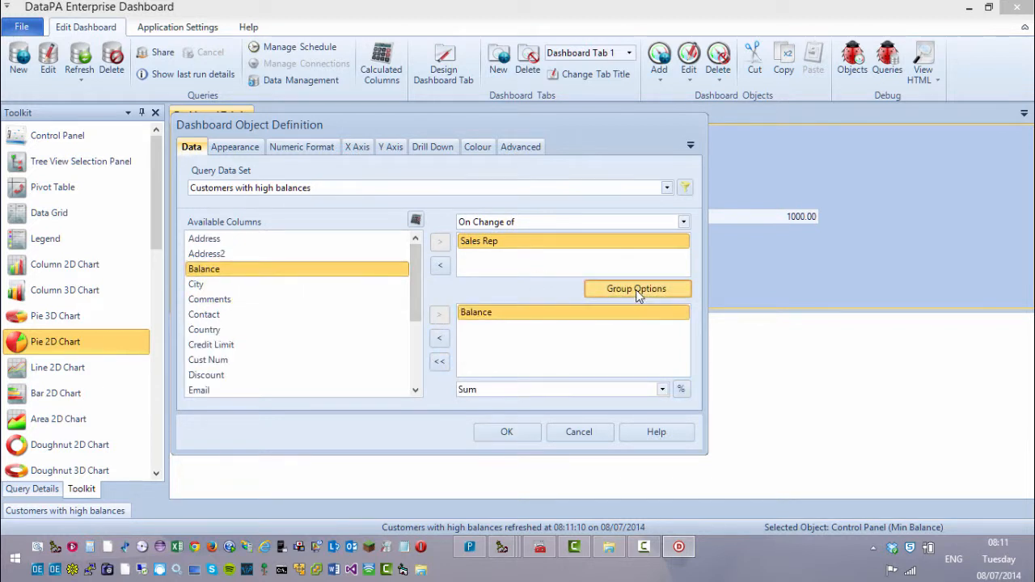
# Step: Sort the Sales Rep groups by Balance in descending order and create the chart
pyautogui.click(635, 288)
pyautogui.click(404, 205)
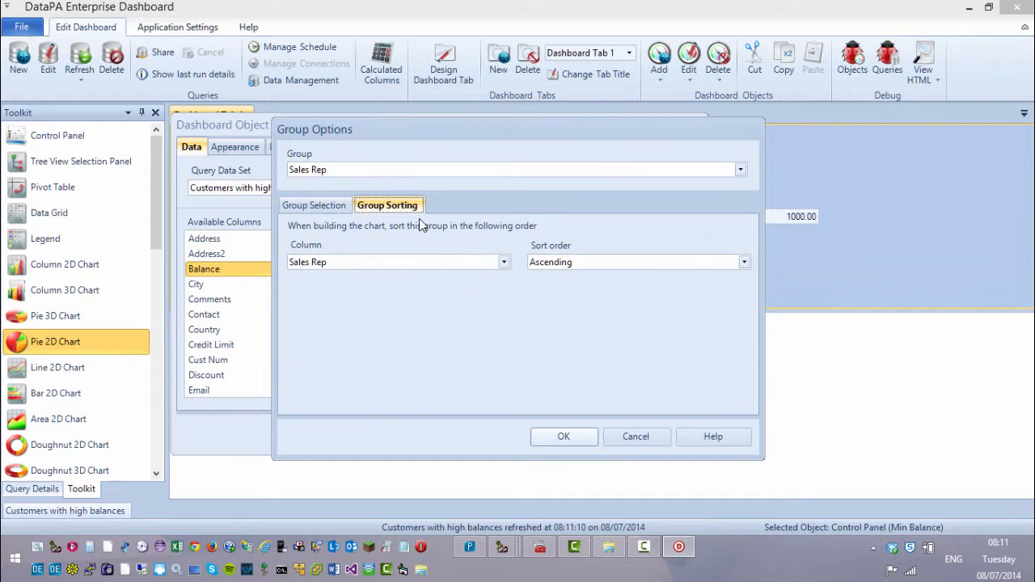
pyautogui.click(503, 263)
pyautogui.click(469, 293)
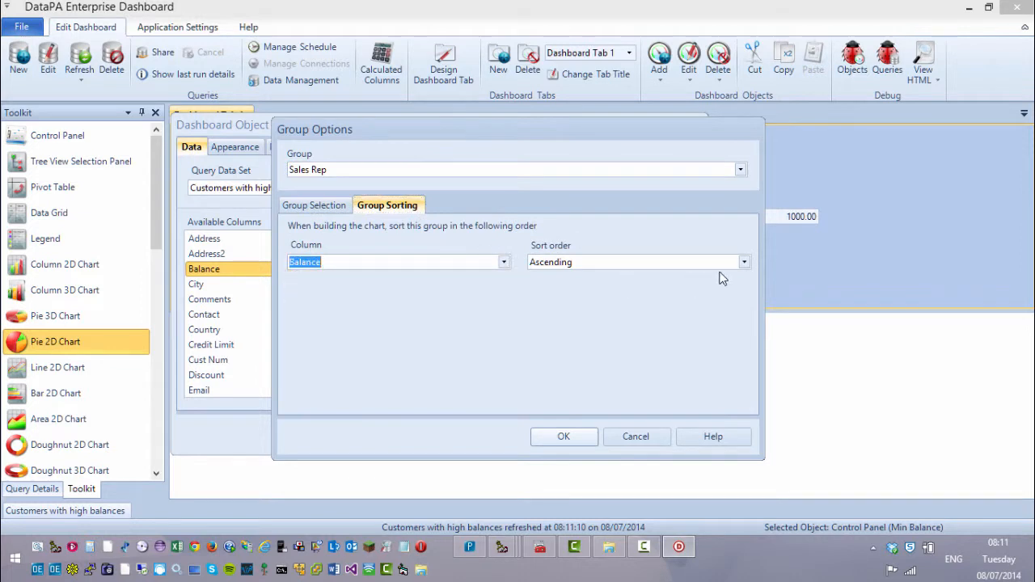
pyautogui.click(743, 262)
pyautogui.click(700, 293)
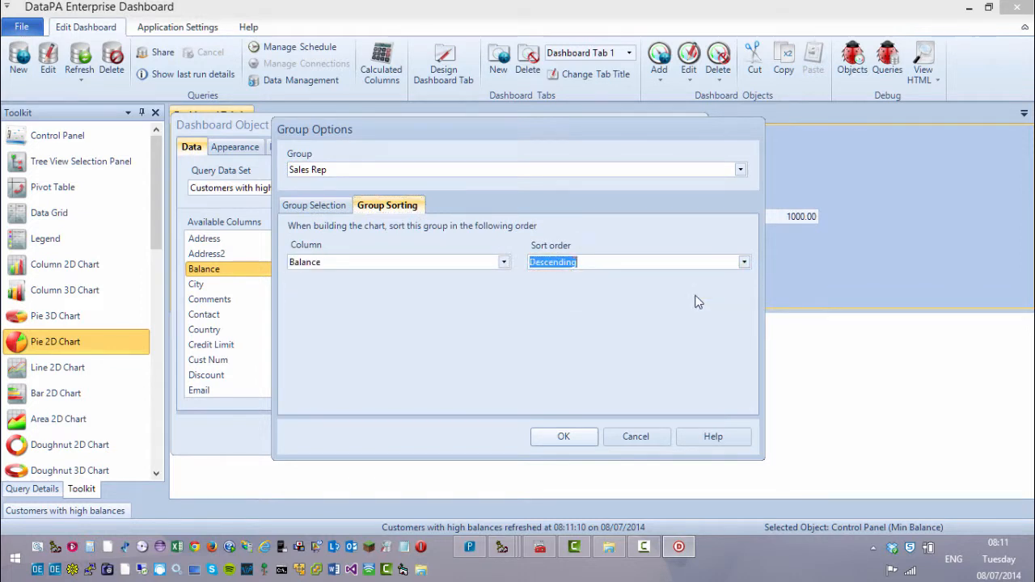
pyautogui.click(561, 436)
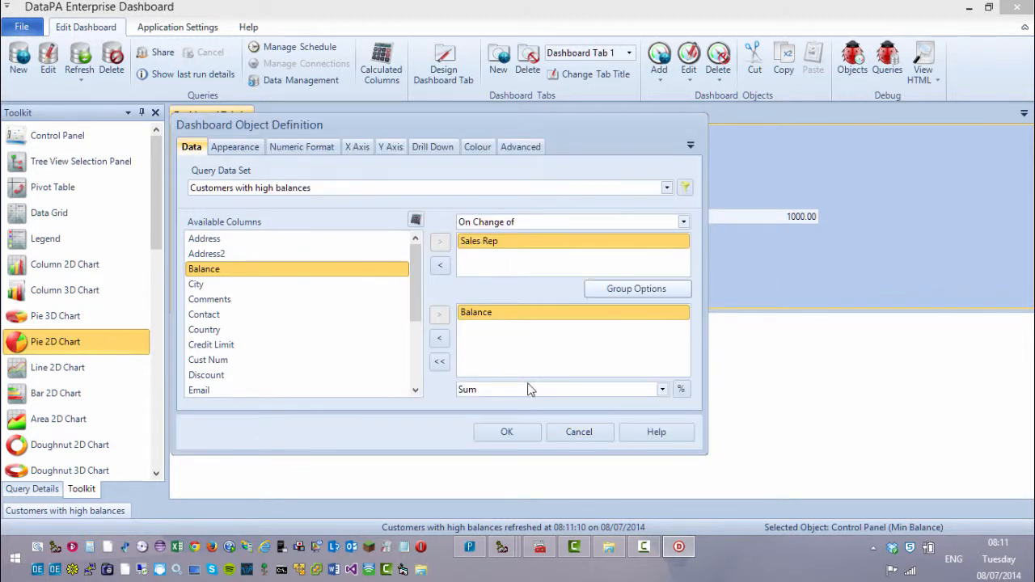
pyautogui.click(507, 431)
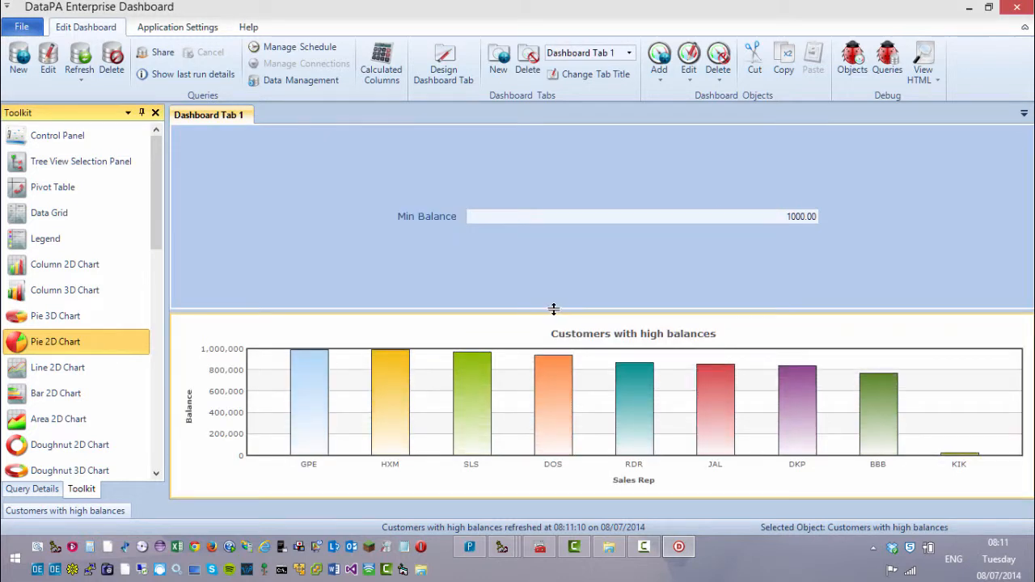
# Step: Shrink the Min Balance panel so the chart is taller, then set Min Balance to 2000
pyautogui.moveTo(557, 232); pyautogui.dragTo(558, 159)
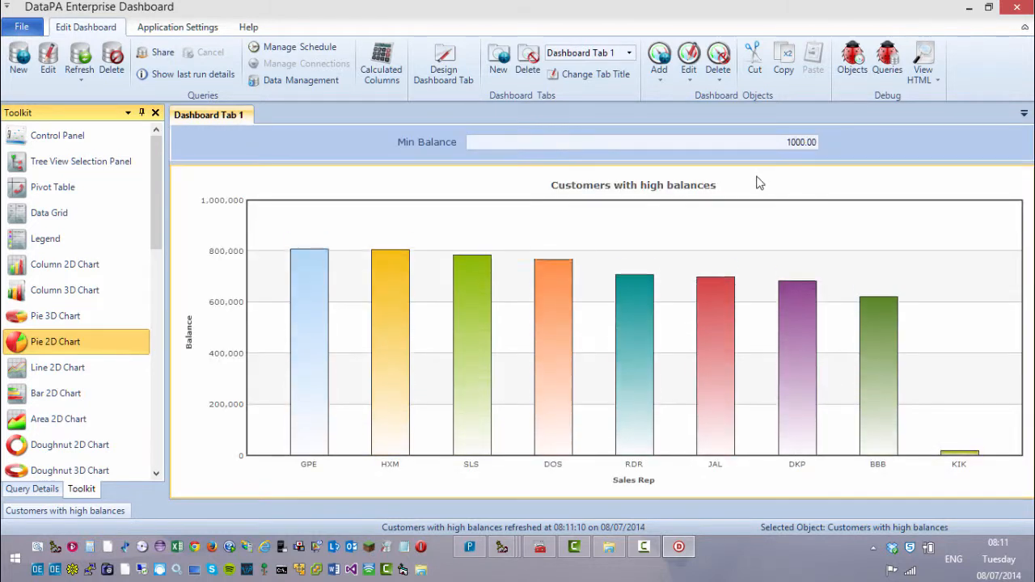
pyautogui.click(764, 144)
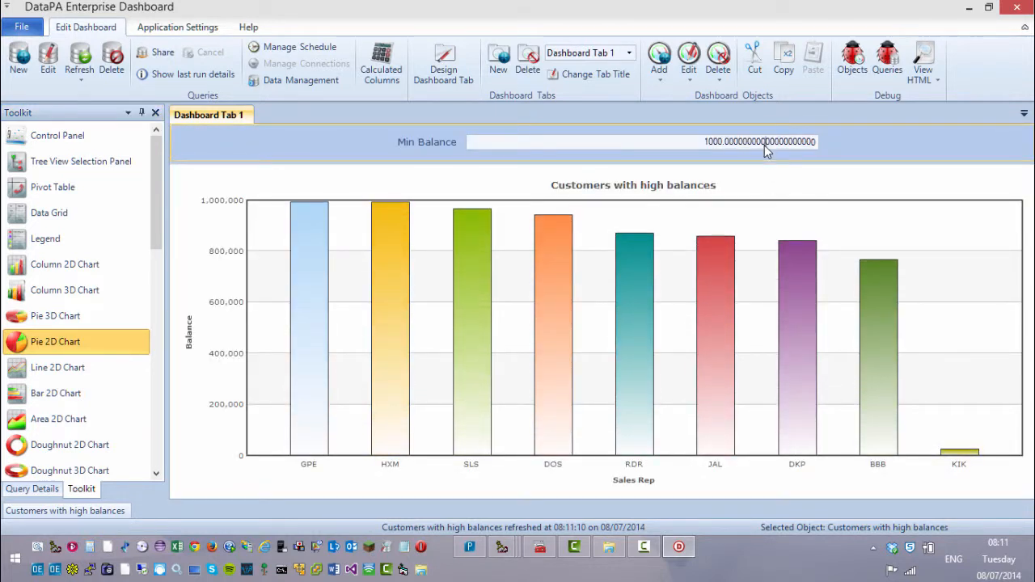
pyautogui.write('2000')
pyautogui.click(874, 142)
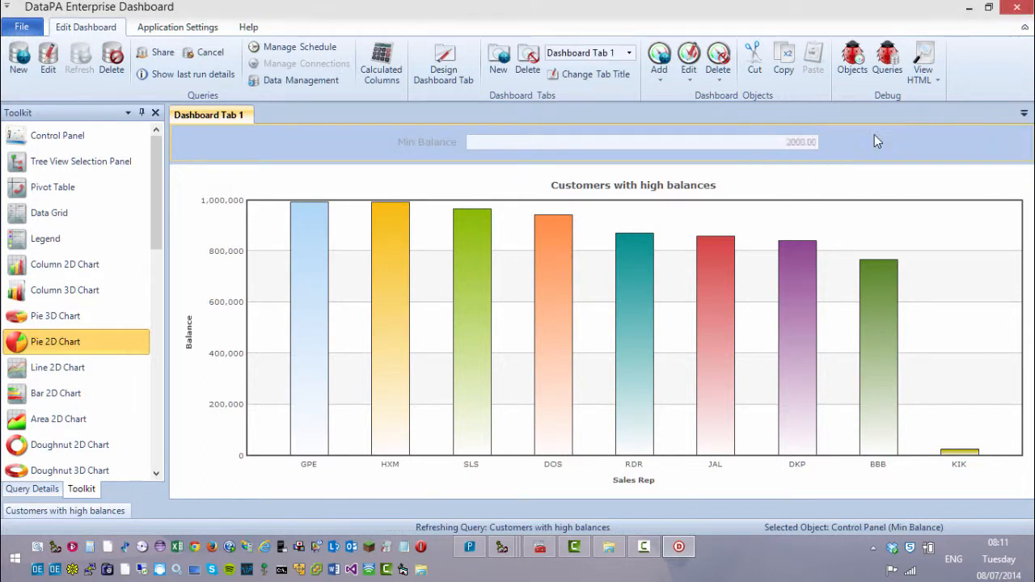